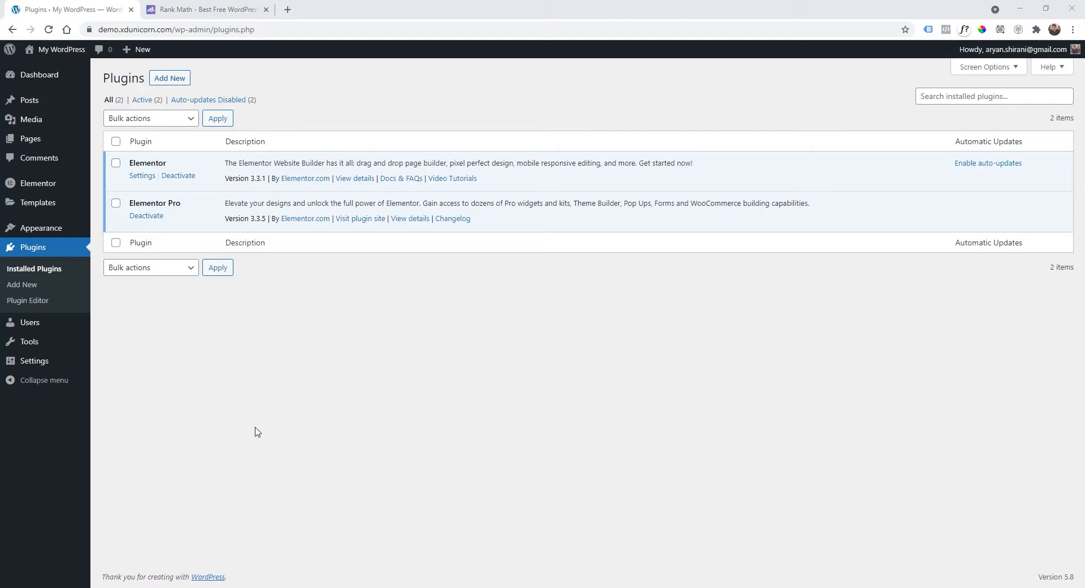
Review the installed Elementor and Elementor Pro plugins and the site's active theme.
double_click(130, 164)
drag(130, 203, 184, 205)
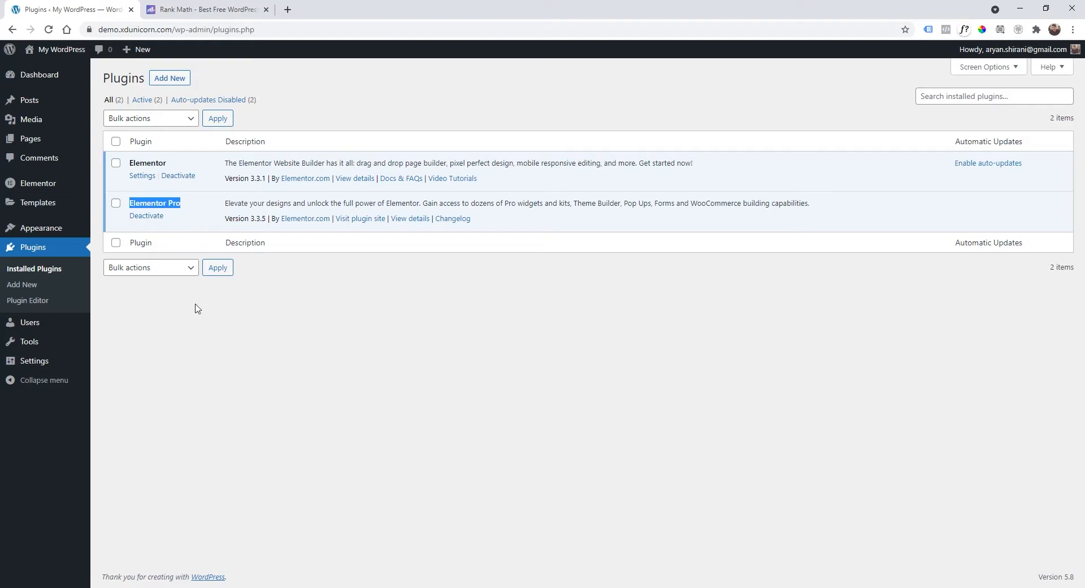
mouse_move(62, 229)
click(113, 232)
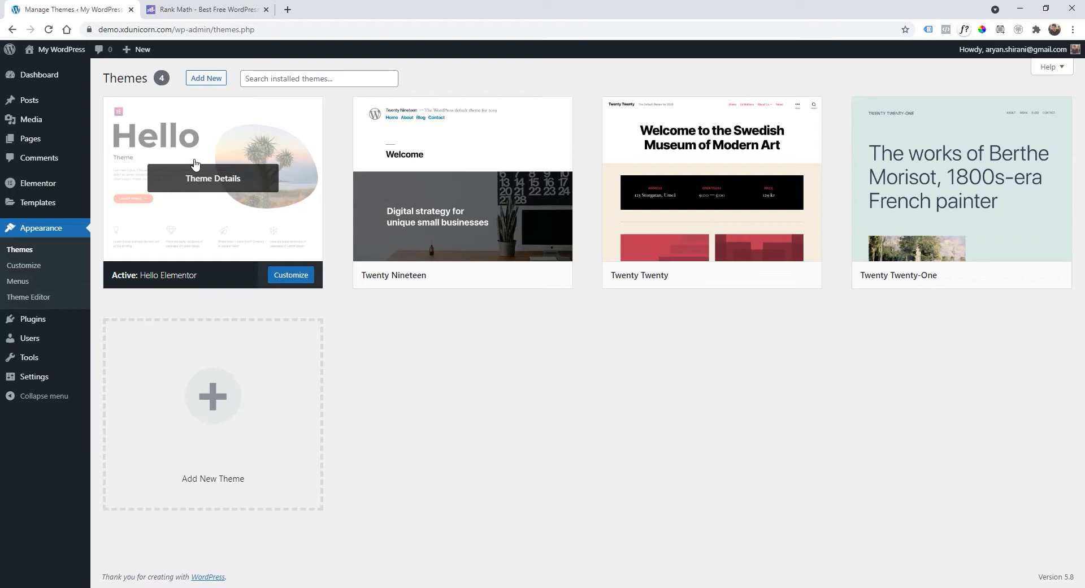
Download the free Rank Math plugin from its website, saving seo-by-rank-math.1.0.69.2.zip to the Desktop.
click(216, 10)
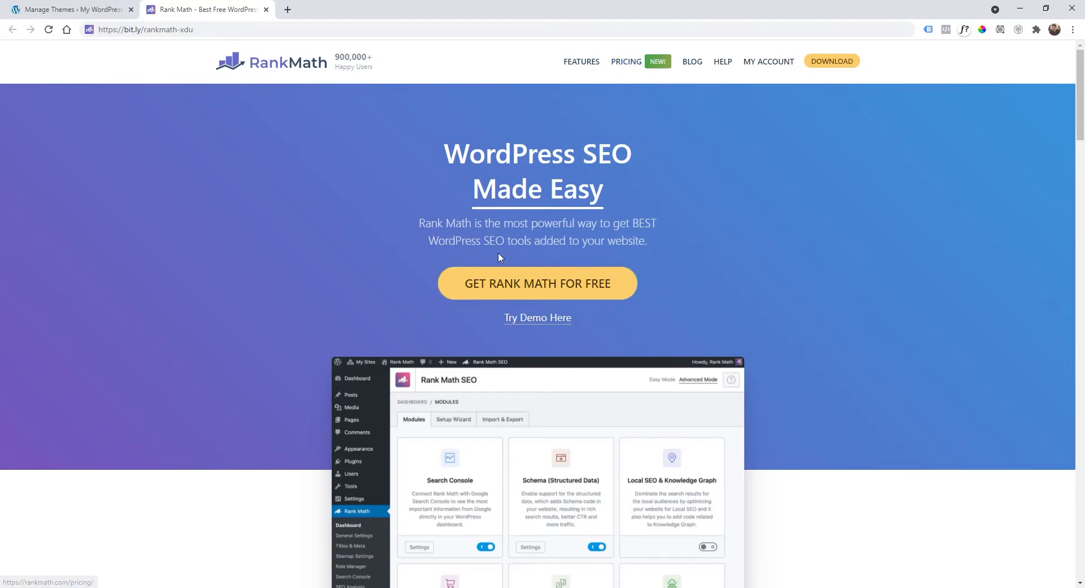
click(539, 286)
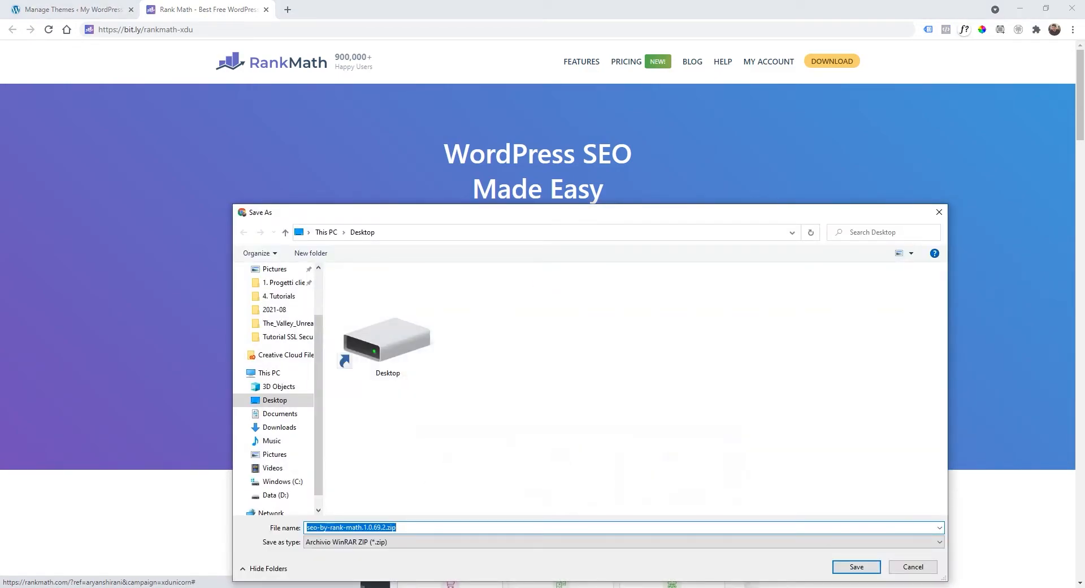
click(855, 568)
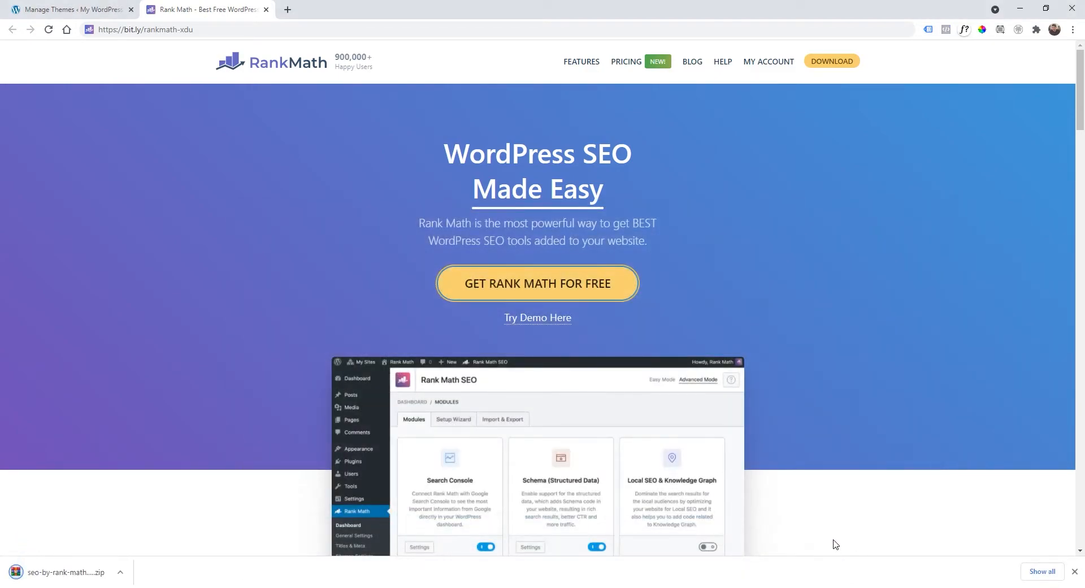
Install the Rank Math SEO plugin on the WordPress site from the downloaded ZIP file and activate it.
click(56, 15)
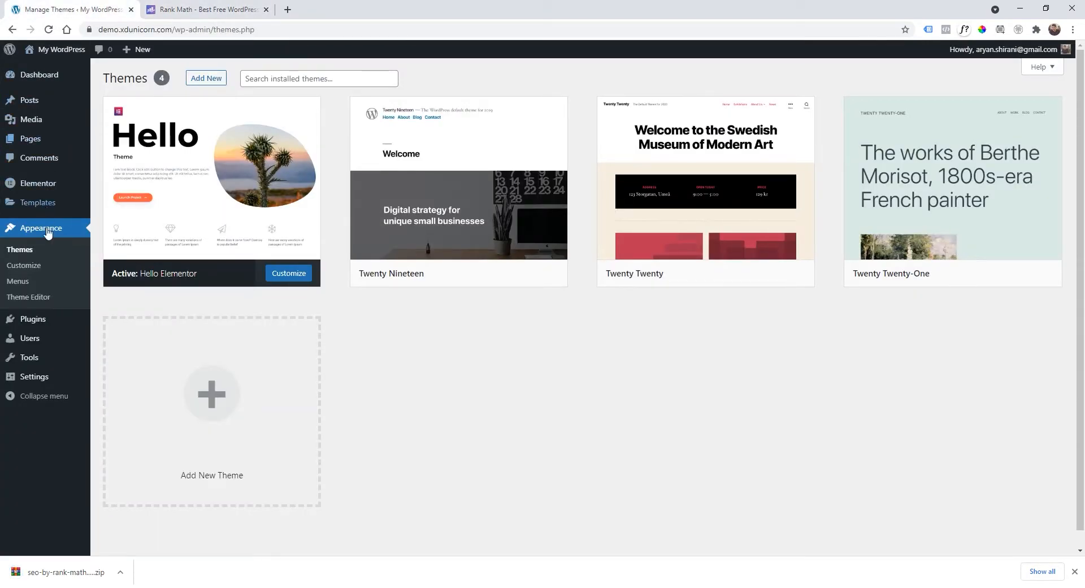
click(48, 316)
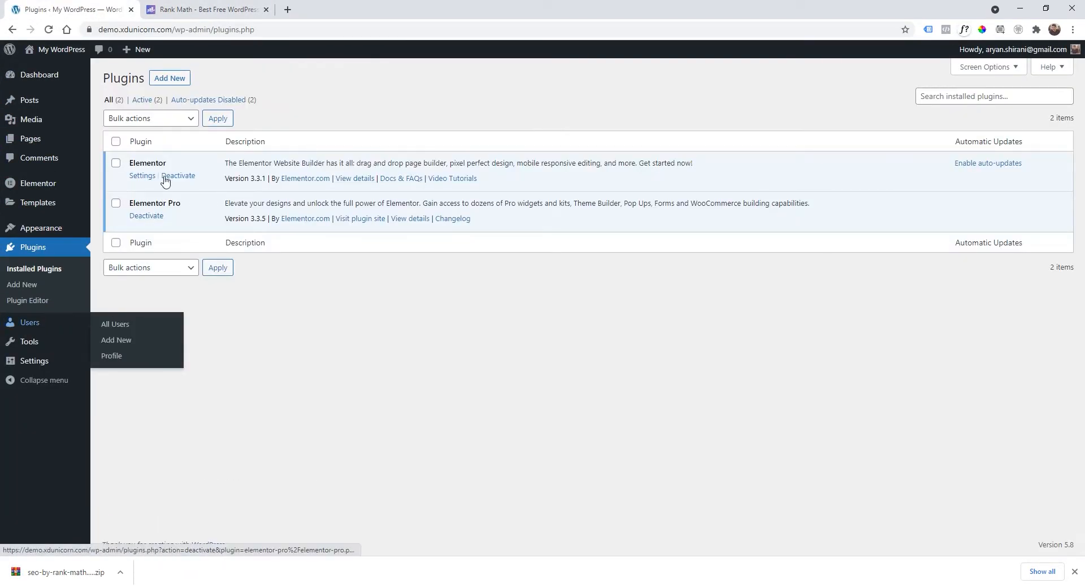
click(168, 83)
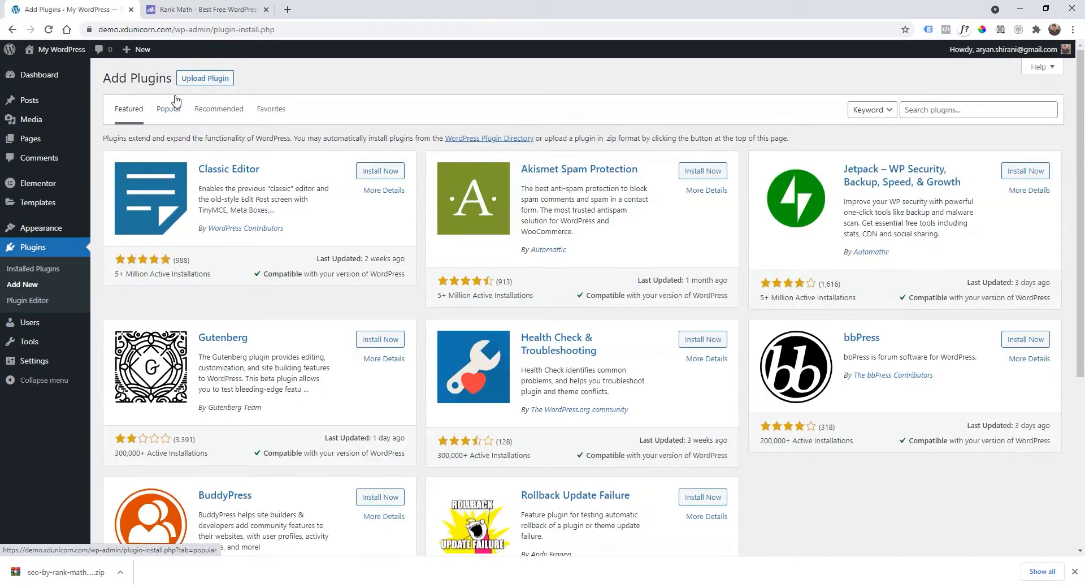
click(207, 84)
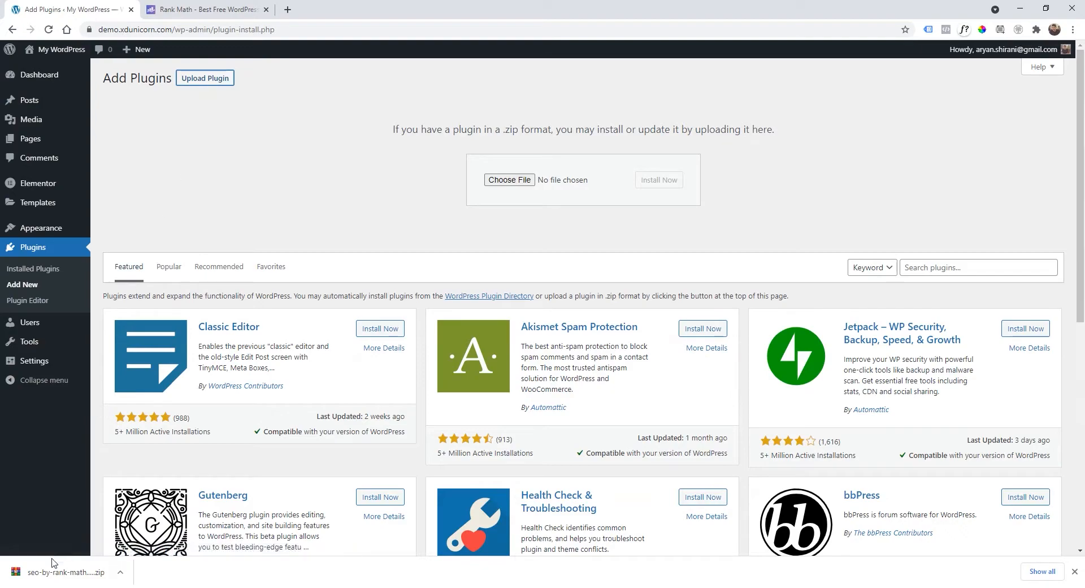
drag(65, 572, 513, 182)
click(659, 180)
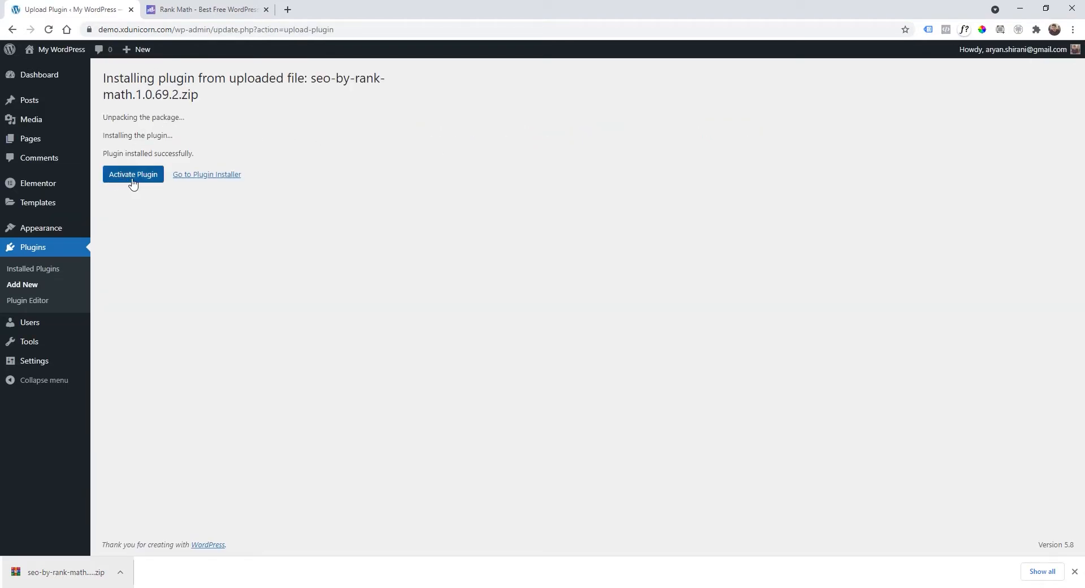
click(135, 179)
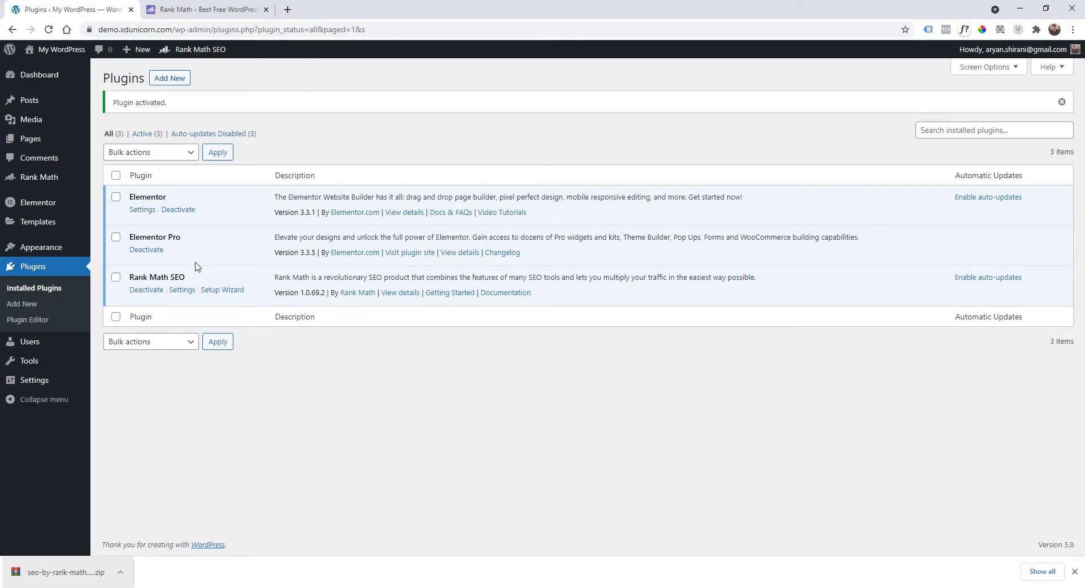
Start the Rank Math setup wizard in Easy mode and save the Your Site step with its default values.
click(229, 290)
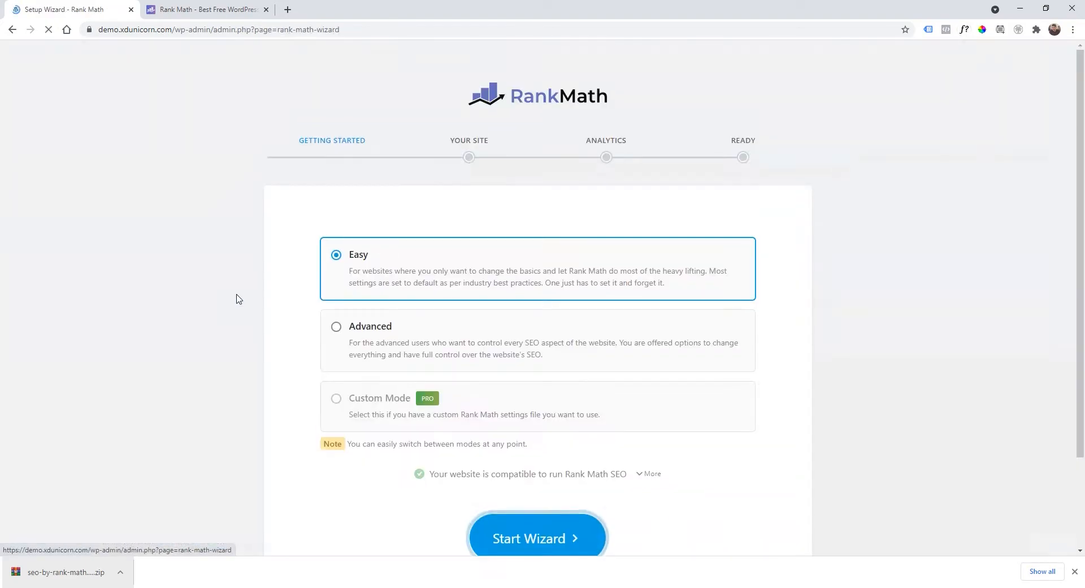
click(560, 333)
click(404, 263)
scroll(456, 279, down, 1)
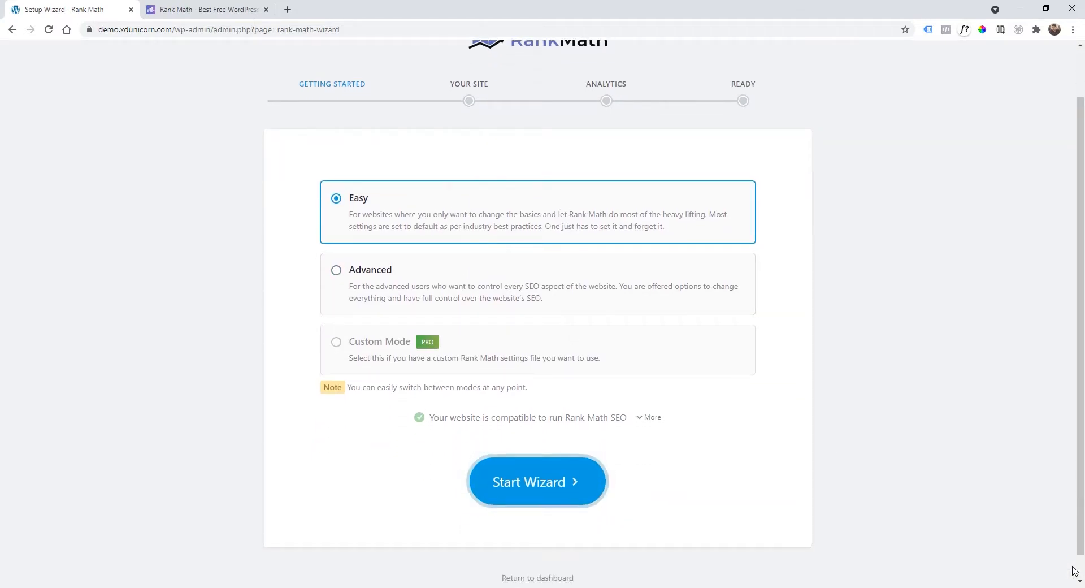
click(552, 489)
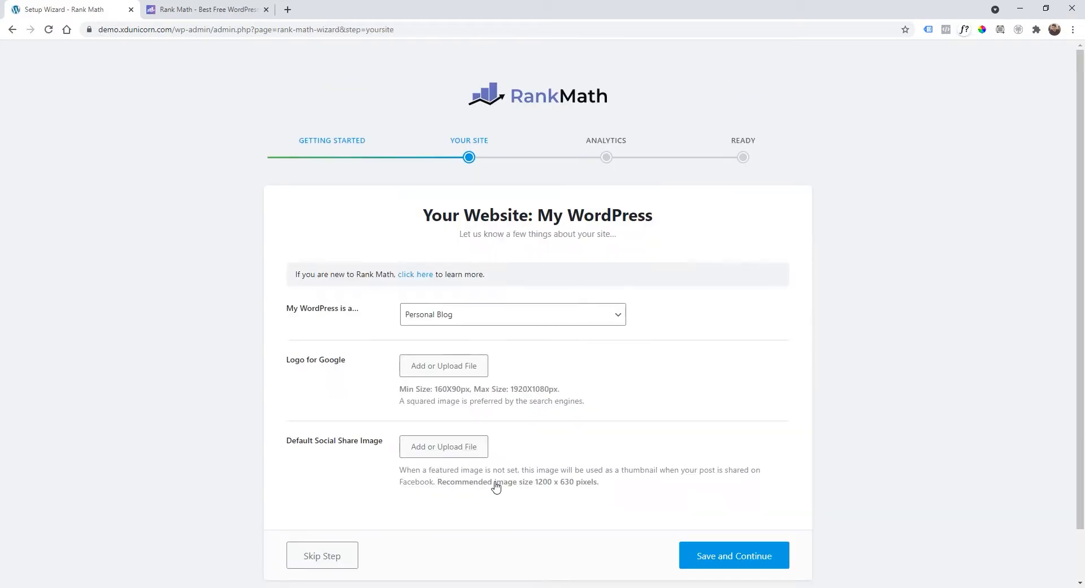
scroll(563, 361, down, 1)
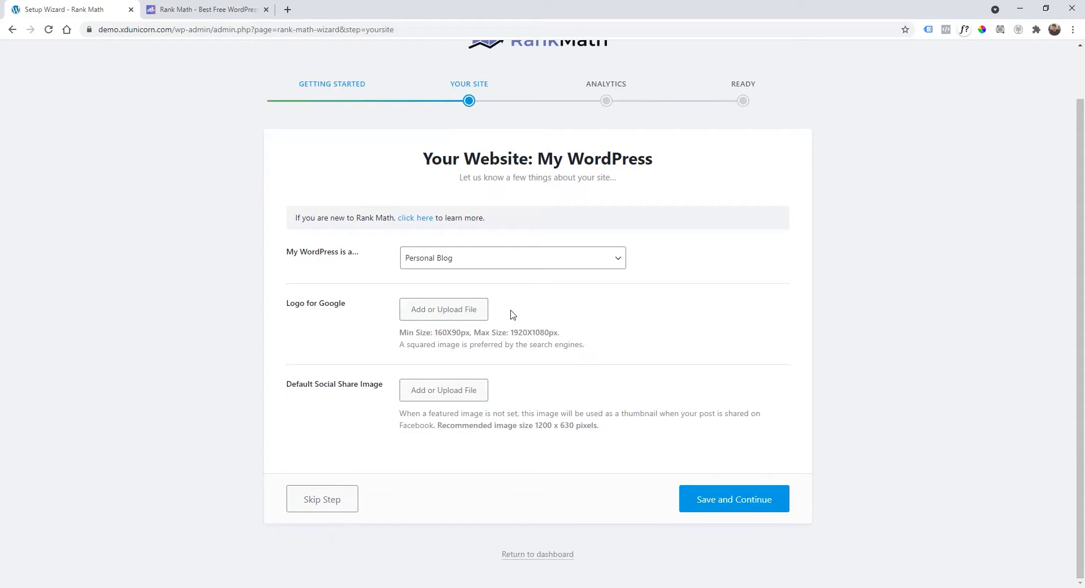
click(720, 503)
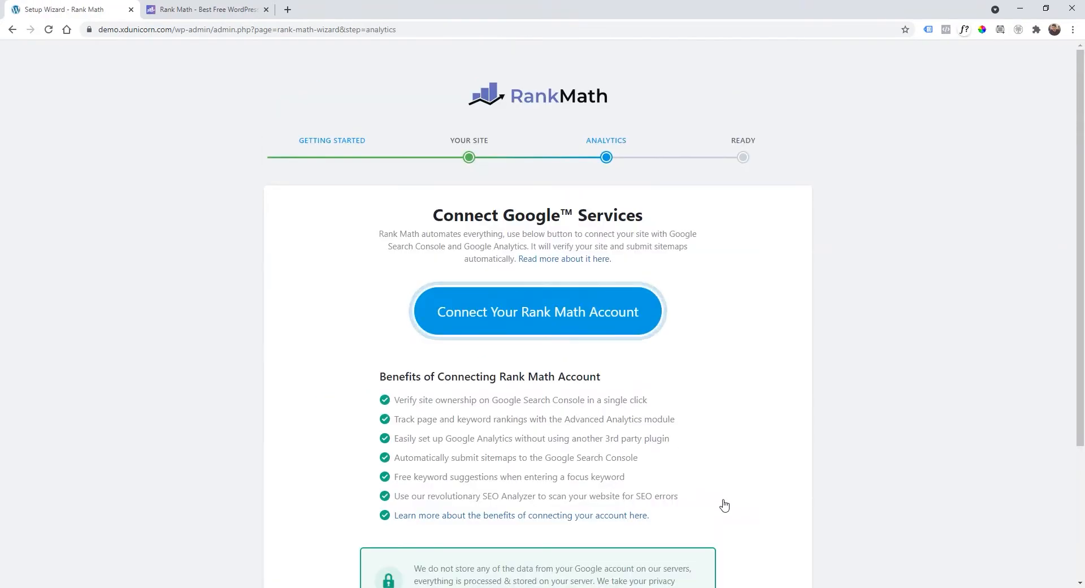
Connect the site to the Rank Math account on the Free Plan and authorize access to the owner's Google account.
scroll(650, 373, down, 1)
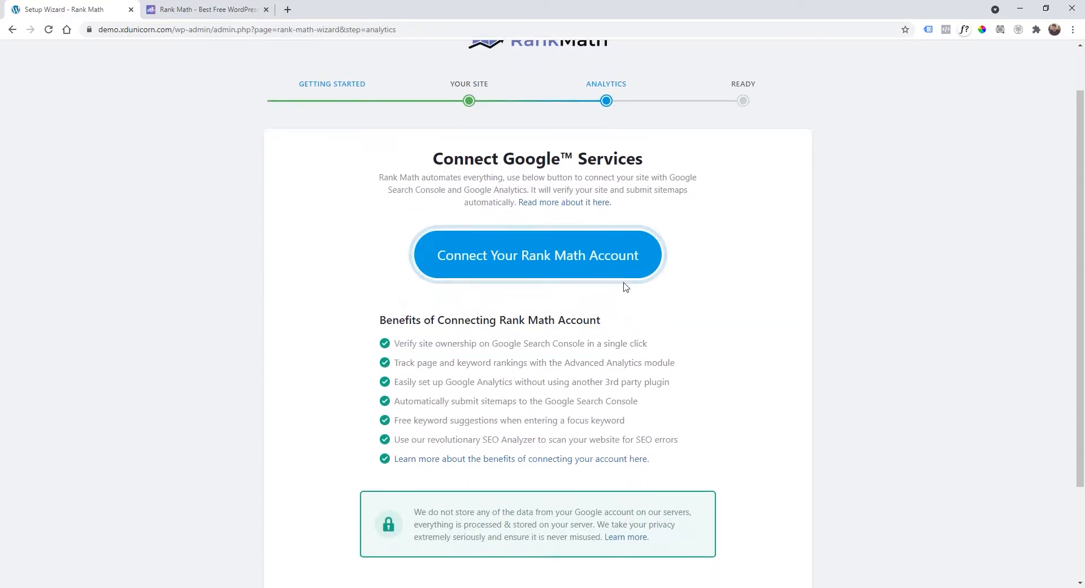
click(528, 261)
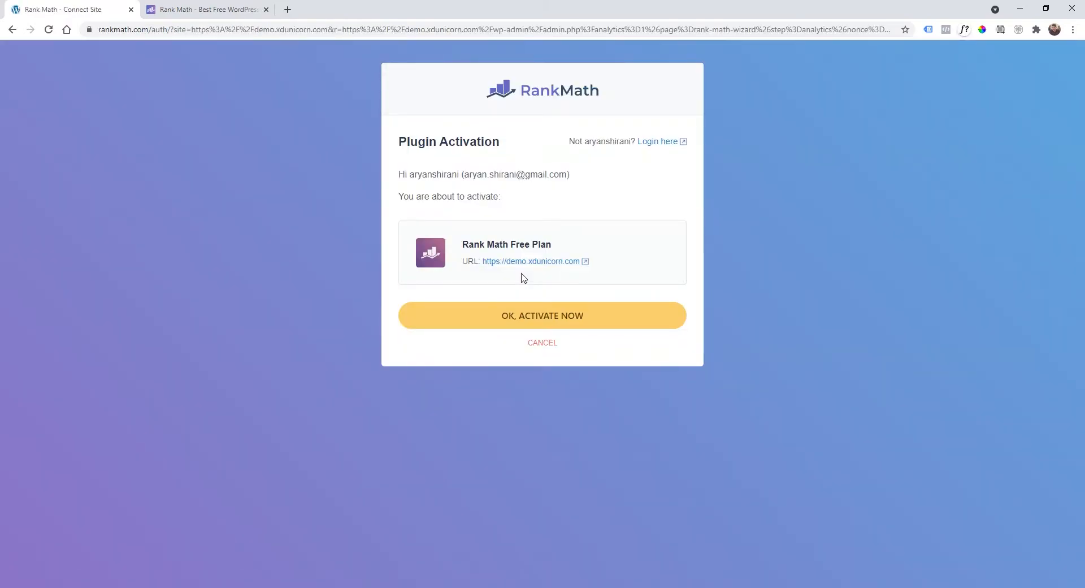
click(540, 324)
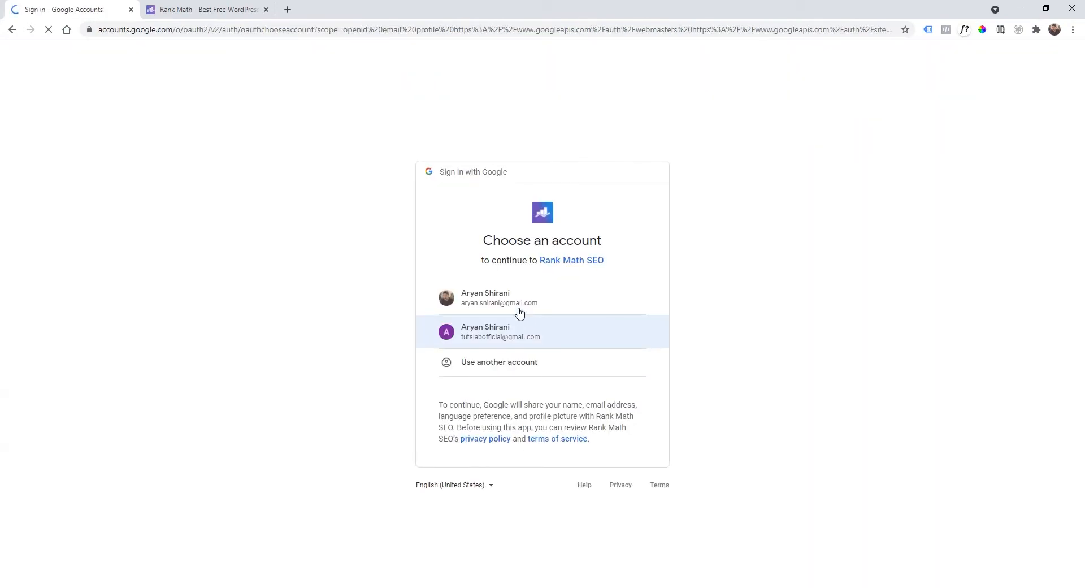
click(510, 303)
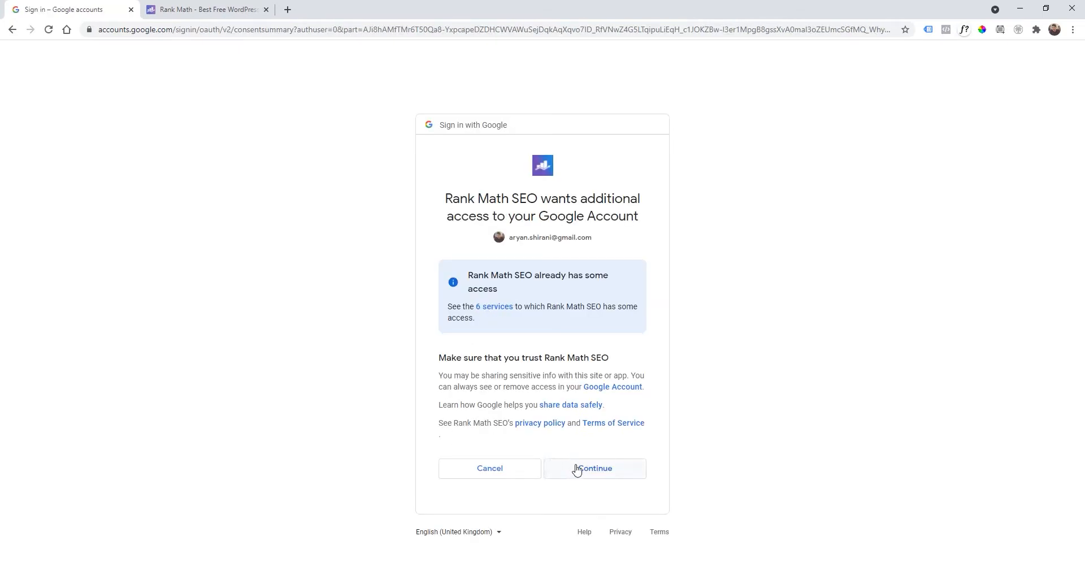
click(577, 470)
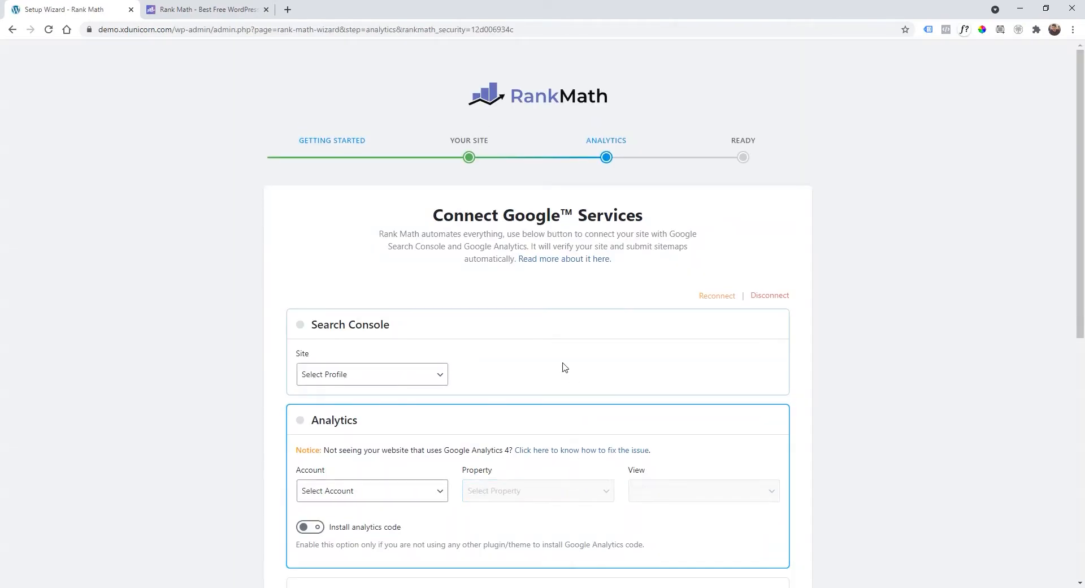
Skip the Google services step of the wizard and return to the Rank Math dashboard.
scroll(560, 356, down, 2)
scroll(557, 243, down, 1)
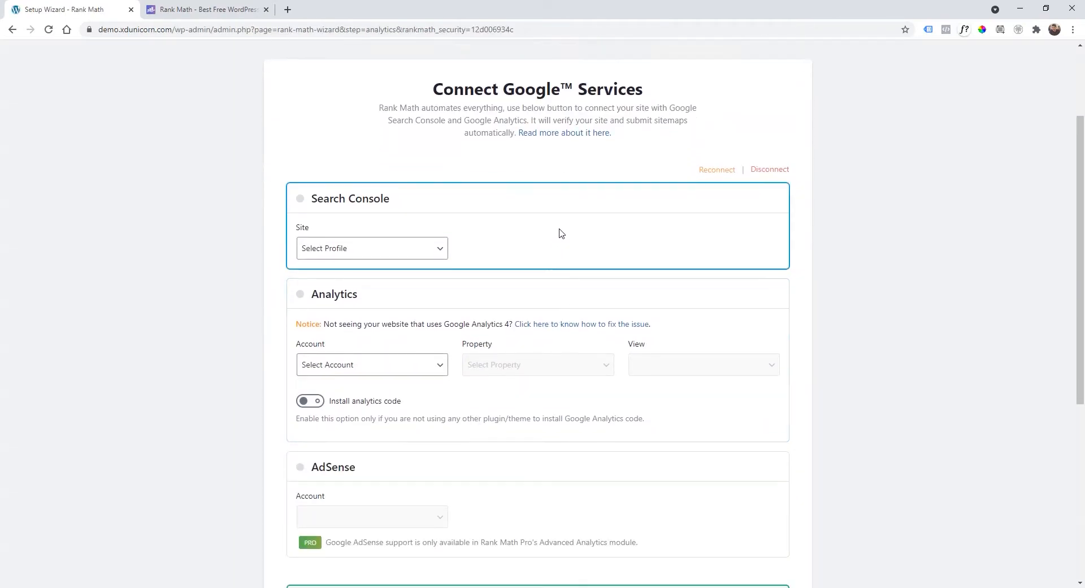
scroll(460, 181, down, 1)
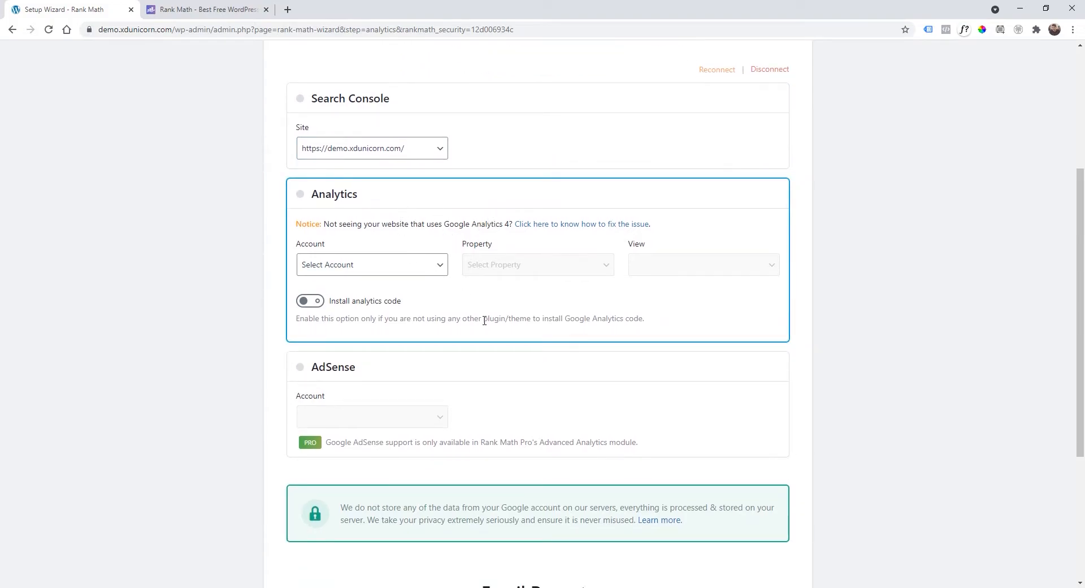
scroll(587, 232, down, 4)
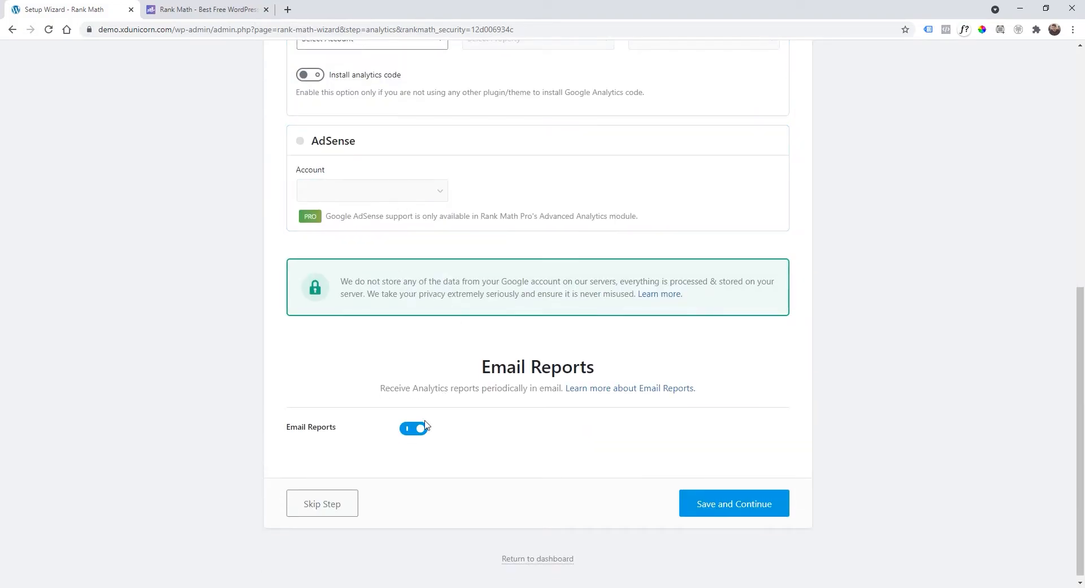
click(329, 506)
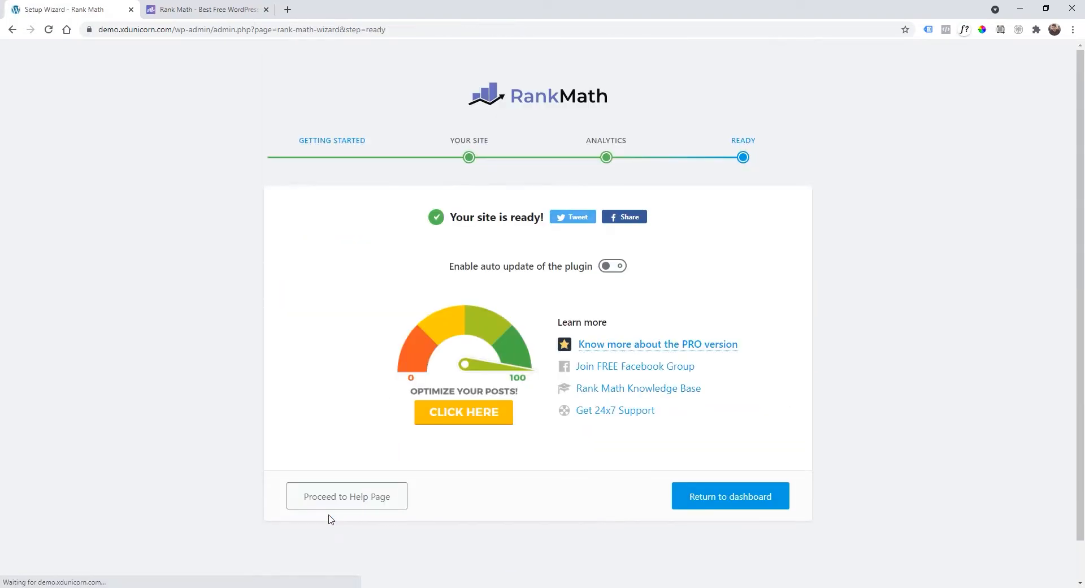
click(707, 505)
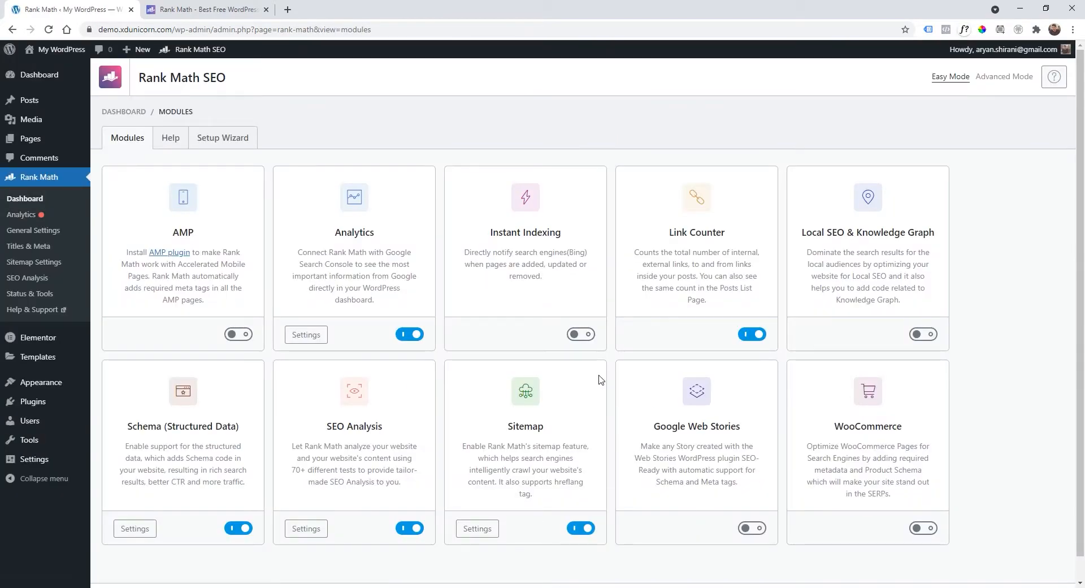
Look over the available Rank Math modules and switch the plugin to Advanced Mode.
scroll(599, 376, down, 1)
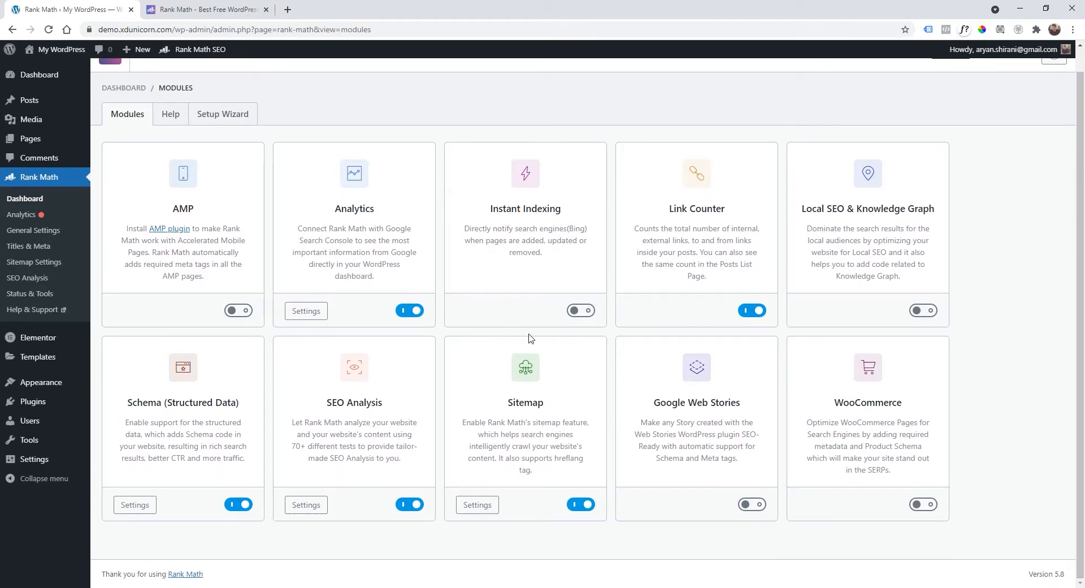
scroll(552, 141, up, 1)
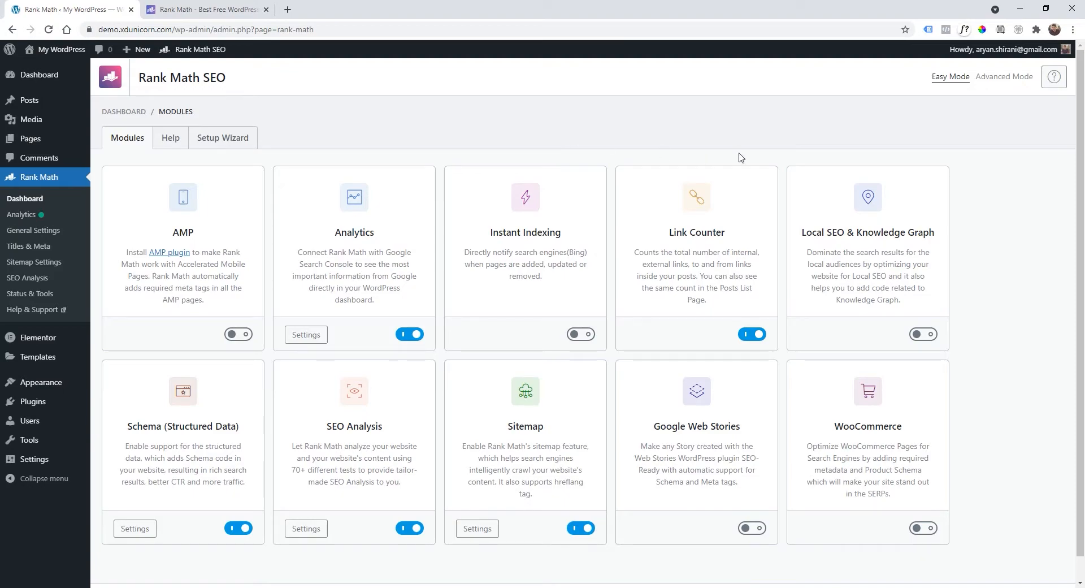
click(999, 82)
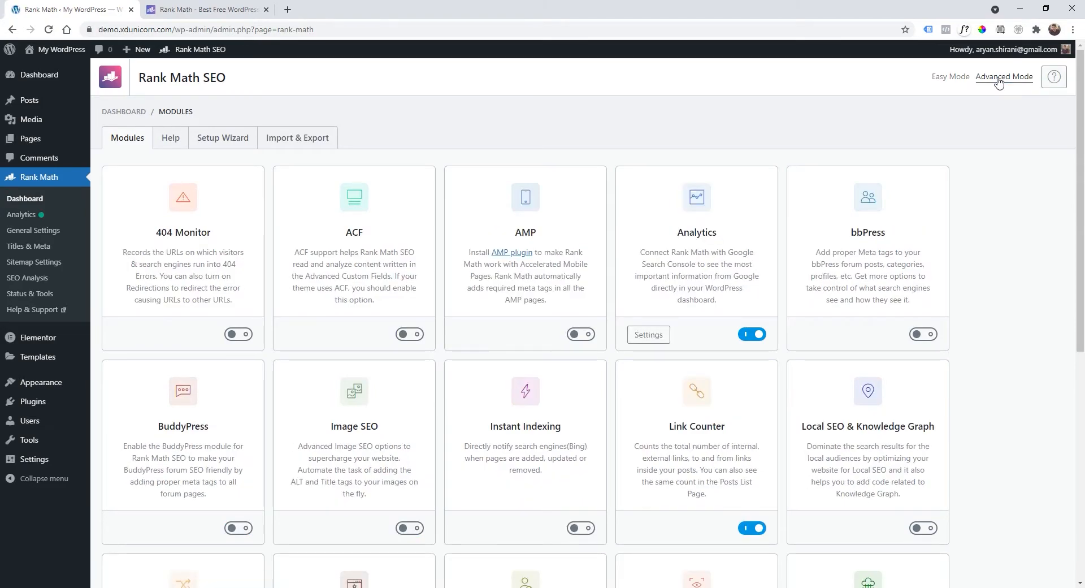
Enable the breadcrumbs function in Rank Math's General Settings.
click(58, 232)
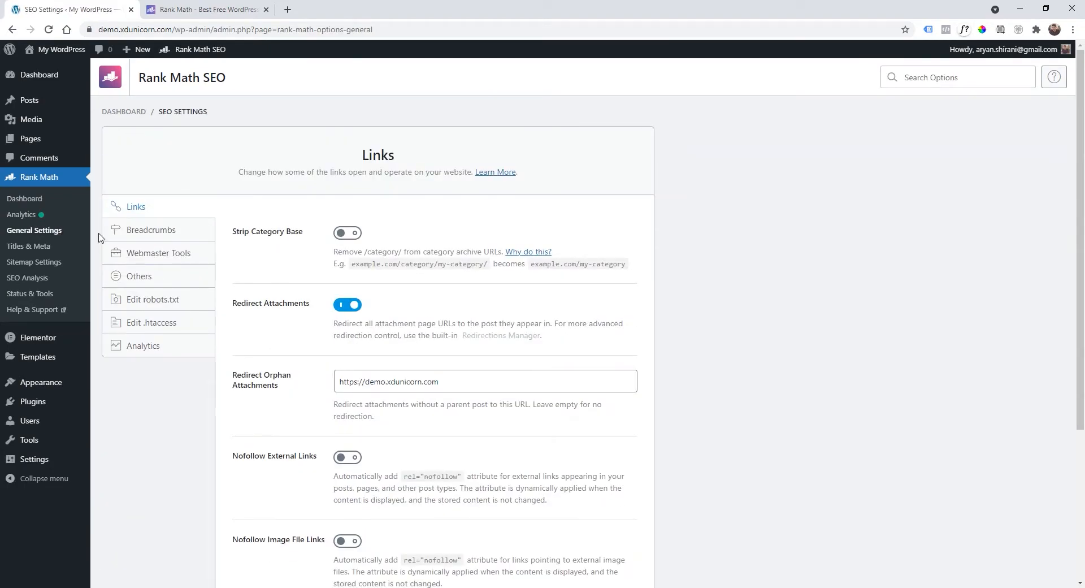
click(167, 232)
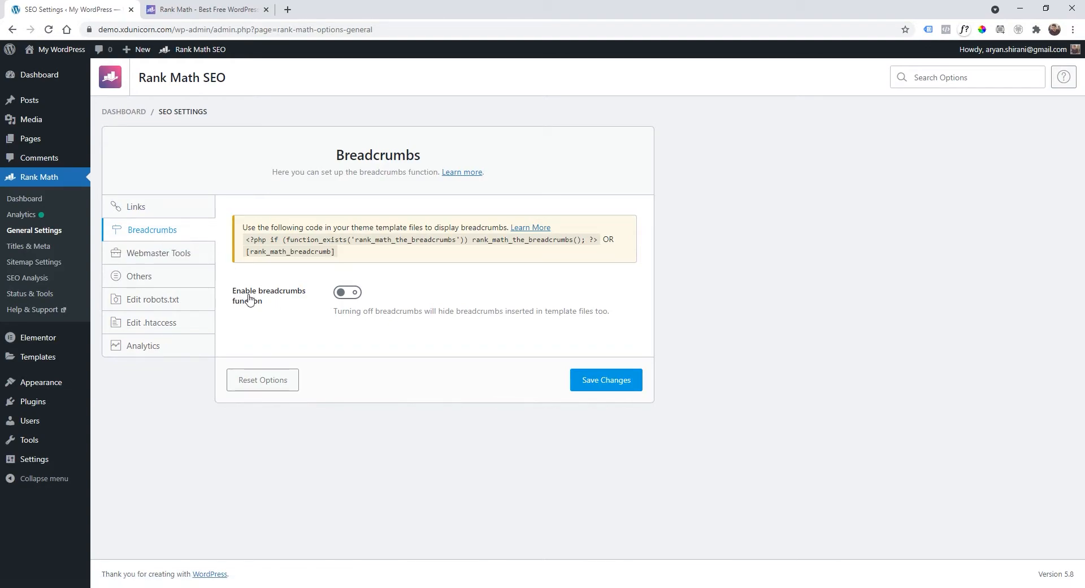
click(341, 293)
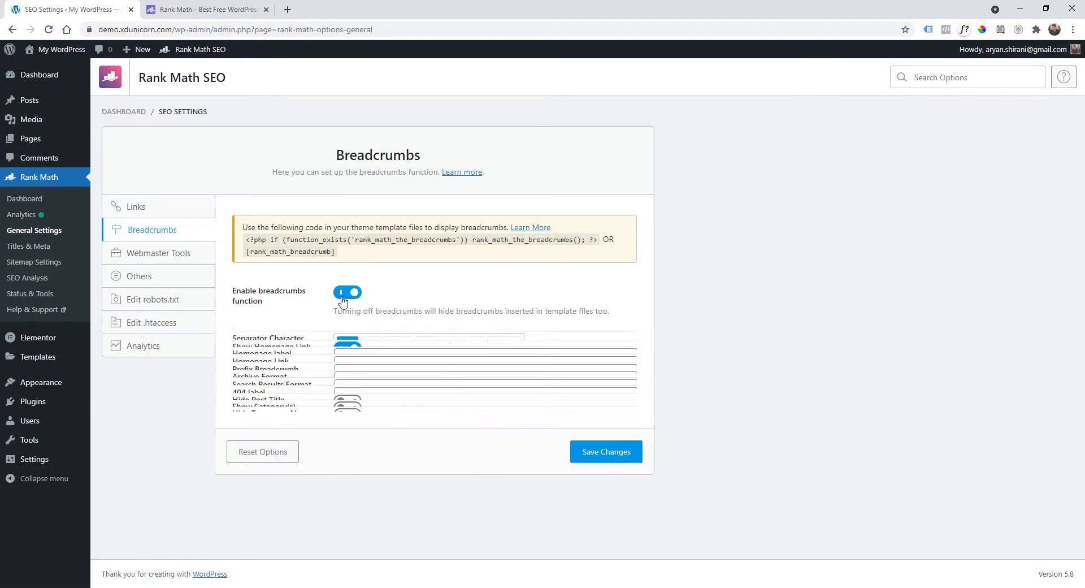
Set a custom breadcrumb separator character of "/", review the remaining breadcrumb options and save the changes.
scroll(357, 323, down, 1)
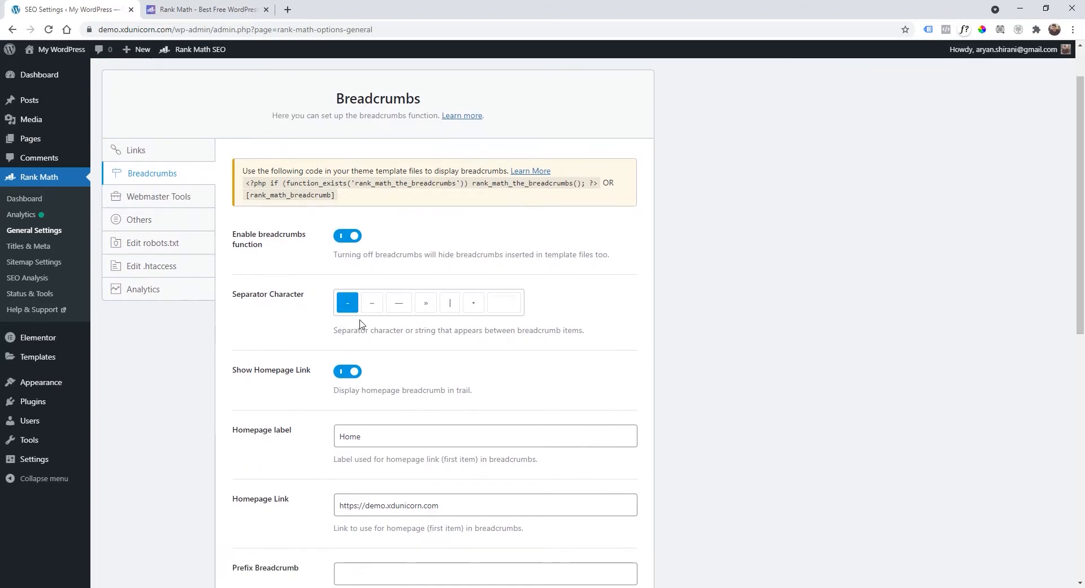
click(504, 303)
text(/)
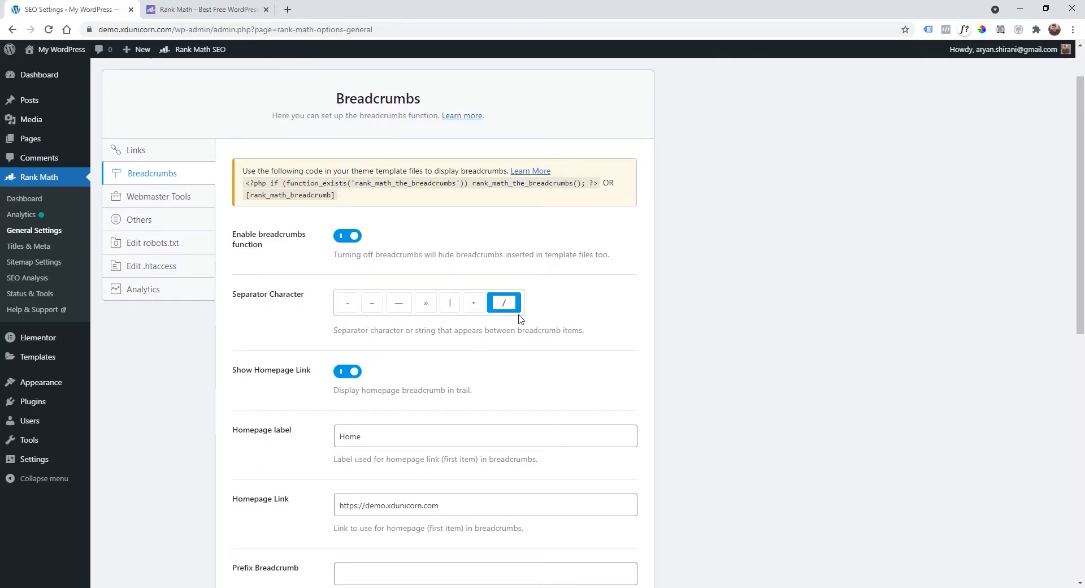
scroll(576, 312, down, 4)
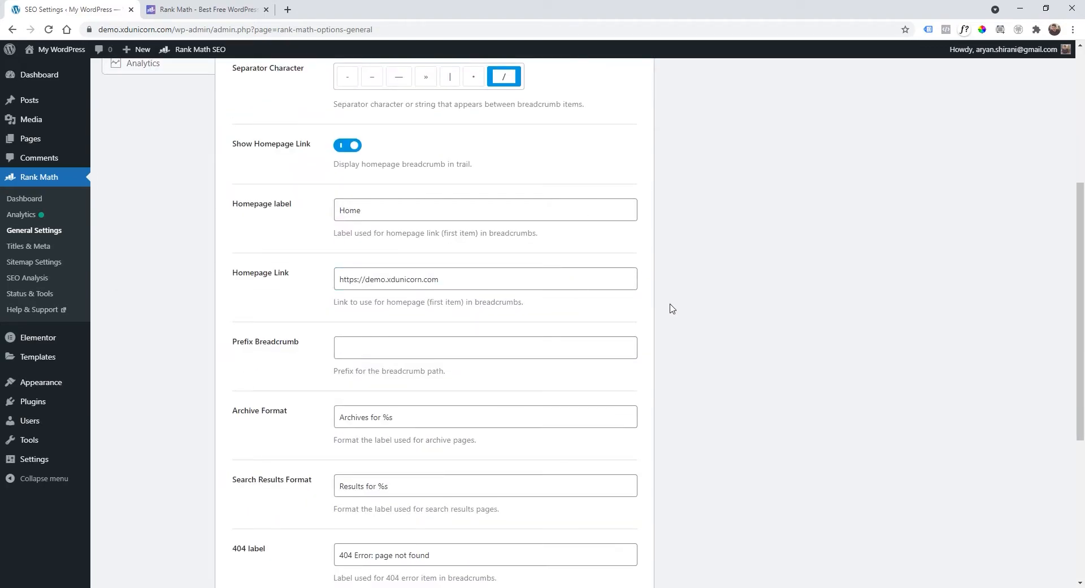
scroll(672, 308, down, 5)
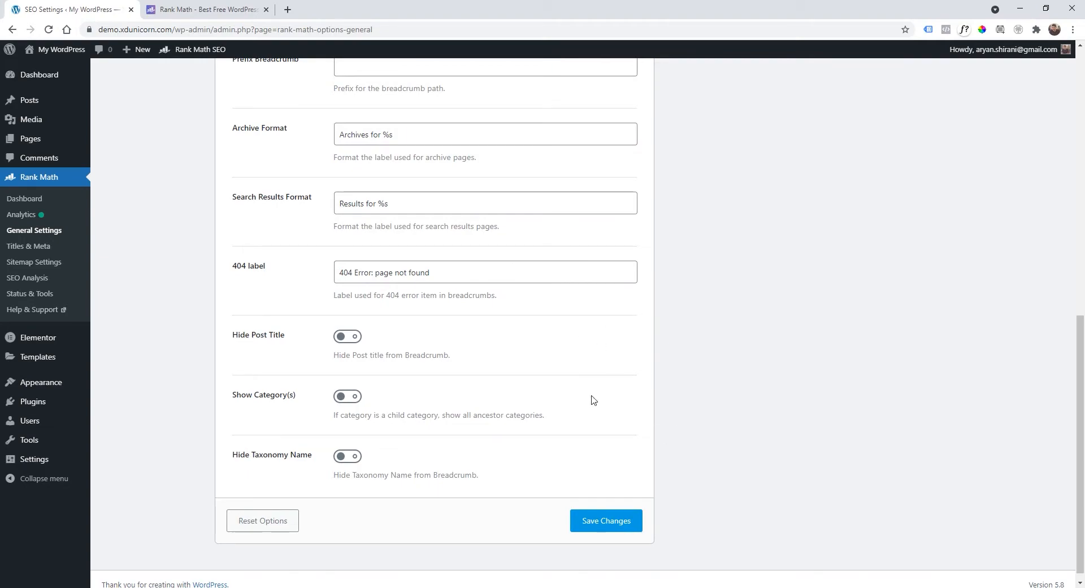
click(595, 524)
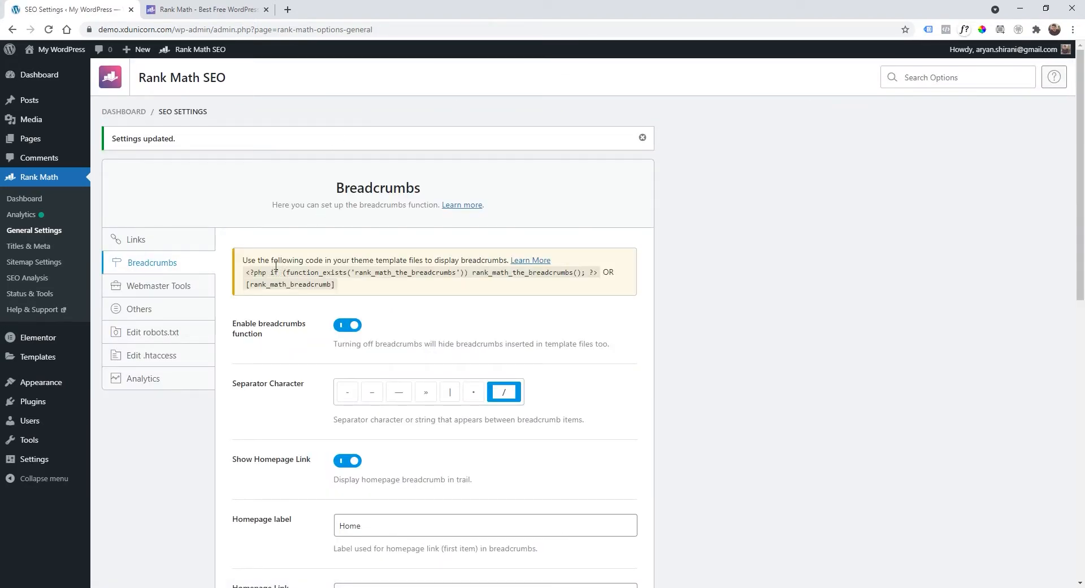
Copy the [rank_math_breadcrumb] shortcode from the Breadcrumbs settings notice.
drag(247, 284, 336, 283)
key(ctrl+c)
right_click(309, 283)
click(335, 292)
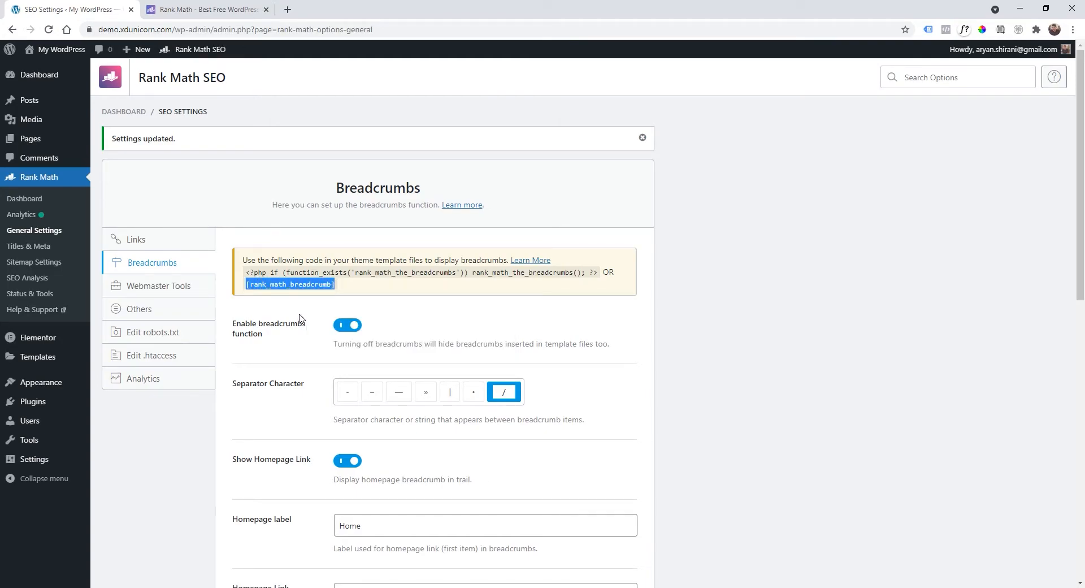
Create a Single Post template named "Article Template" in the Elementor Theme Builder and dismiss the template library.
mouse_move(65, 359)
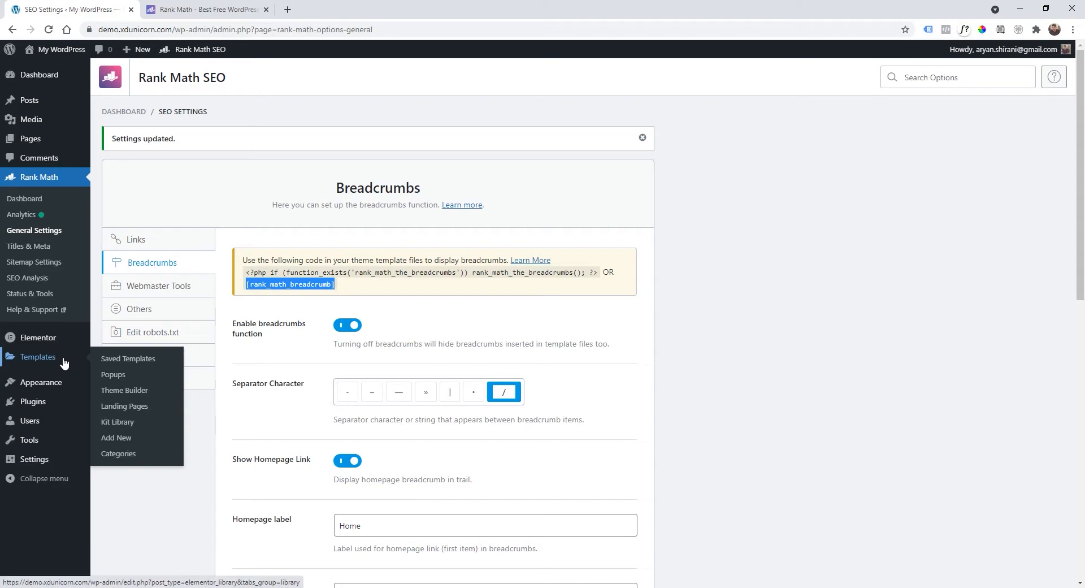
click(126, 396)
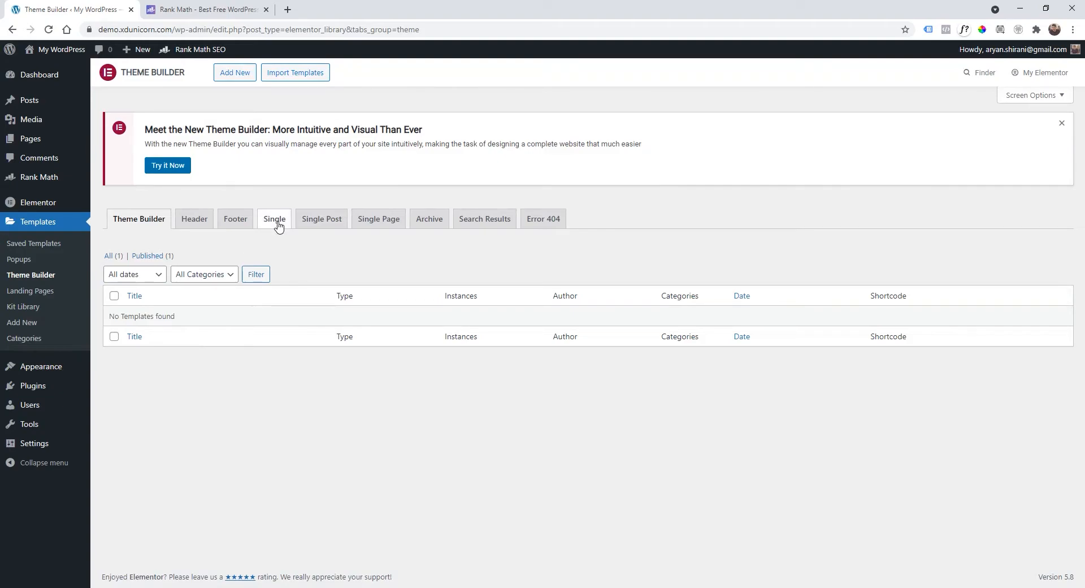
click(277, 224)
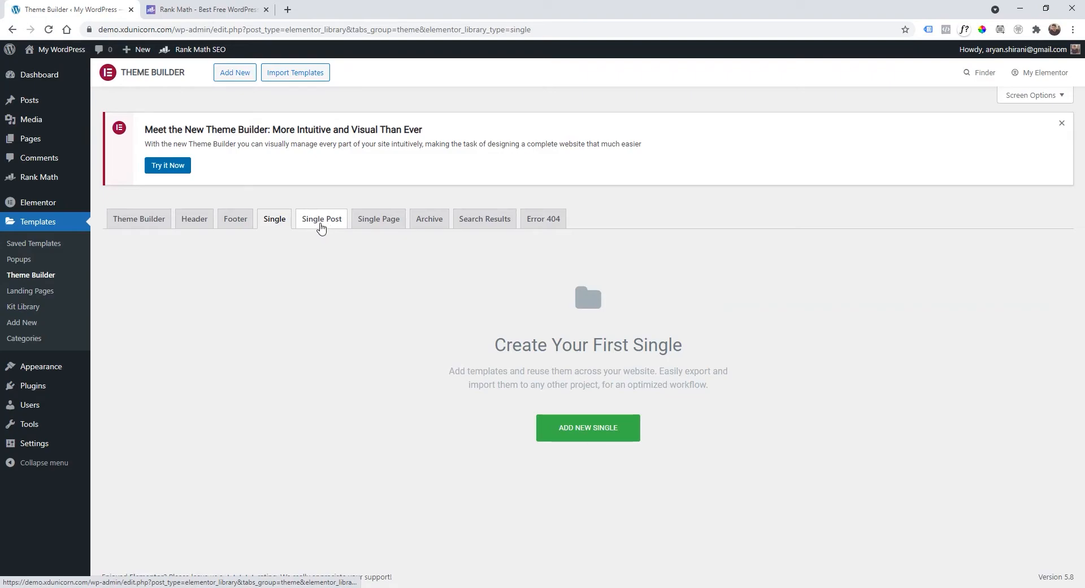
click(319, 224)
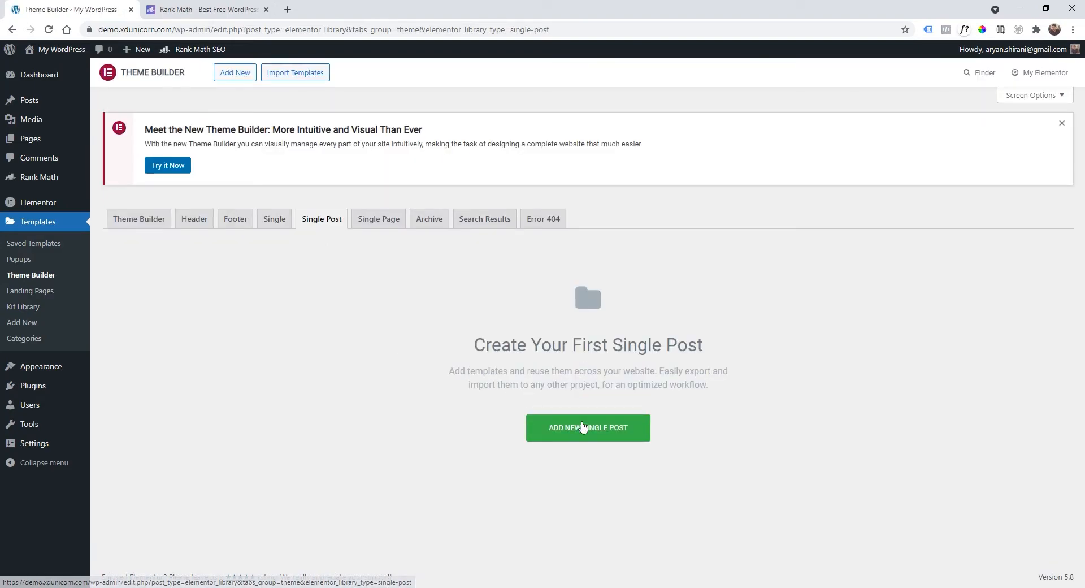
click(586, 430)
click(570, 367)
text(Article Template)
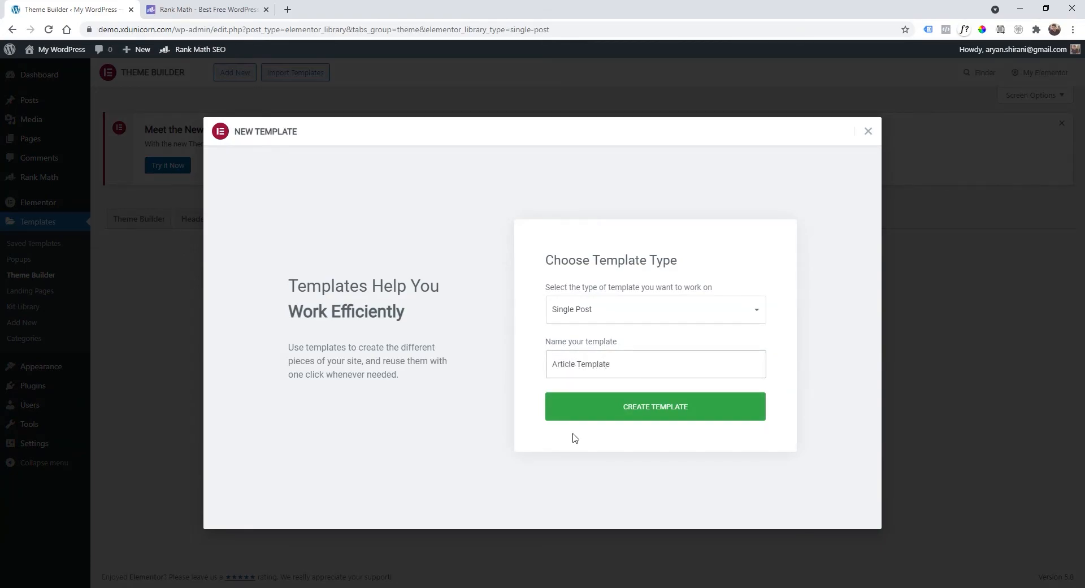
click(590, 408)
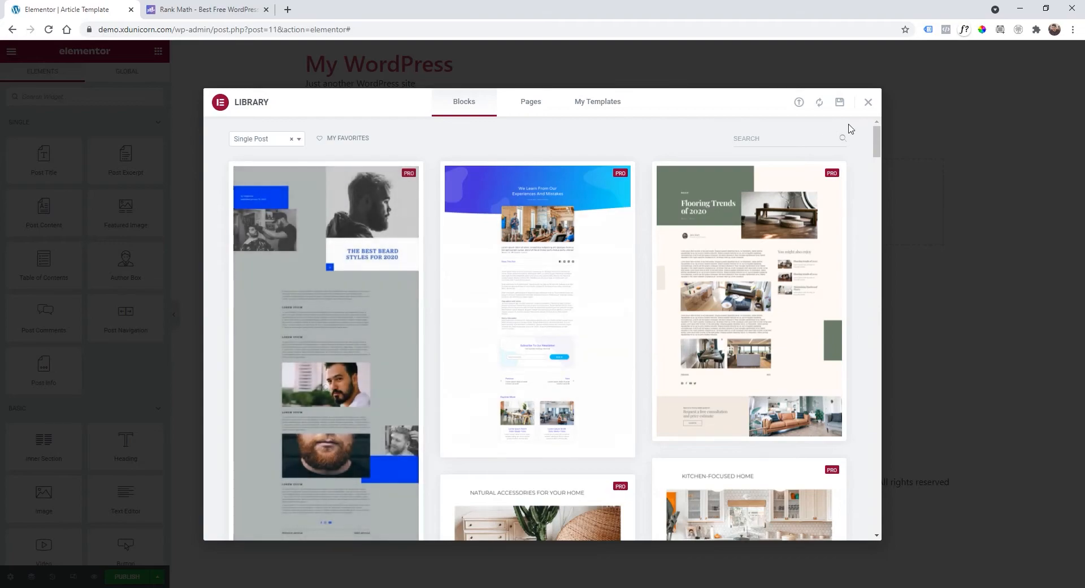
click(867, 103)
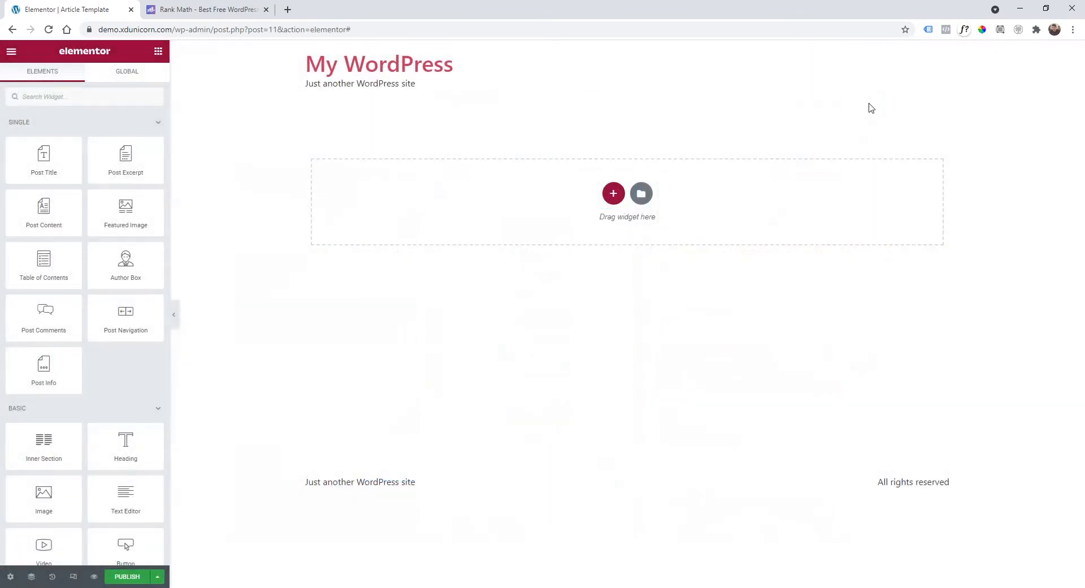
Add the Post Title widget to the template, then a single-column section below it containing the Featured Image widget.
drag(26, 150, 575, 216)
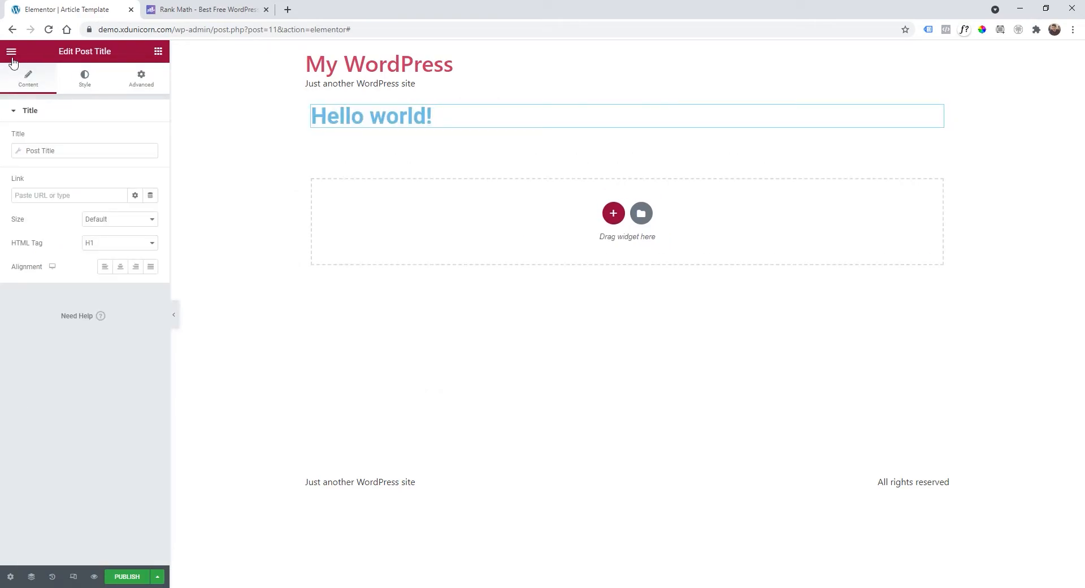
click(612, 214)
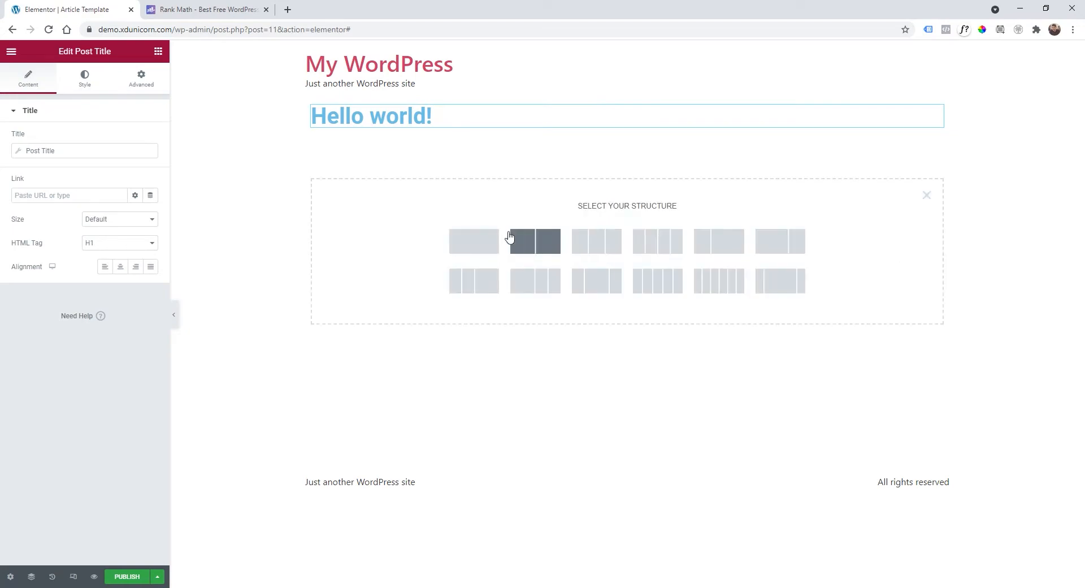
click(477, 241)
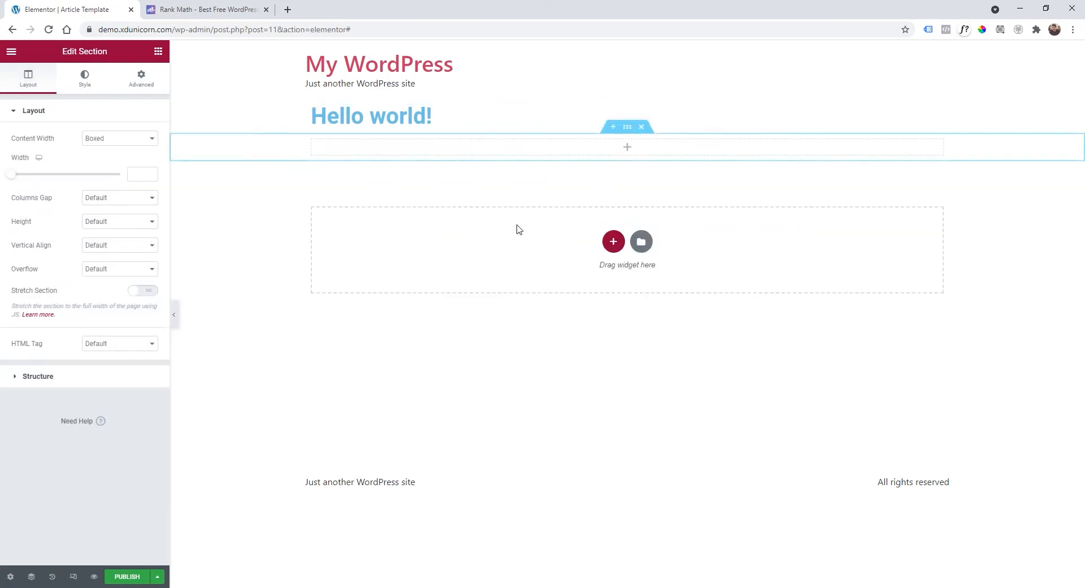
click(627, 148)
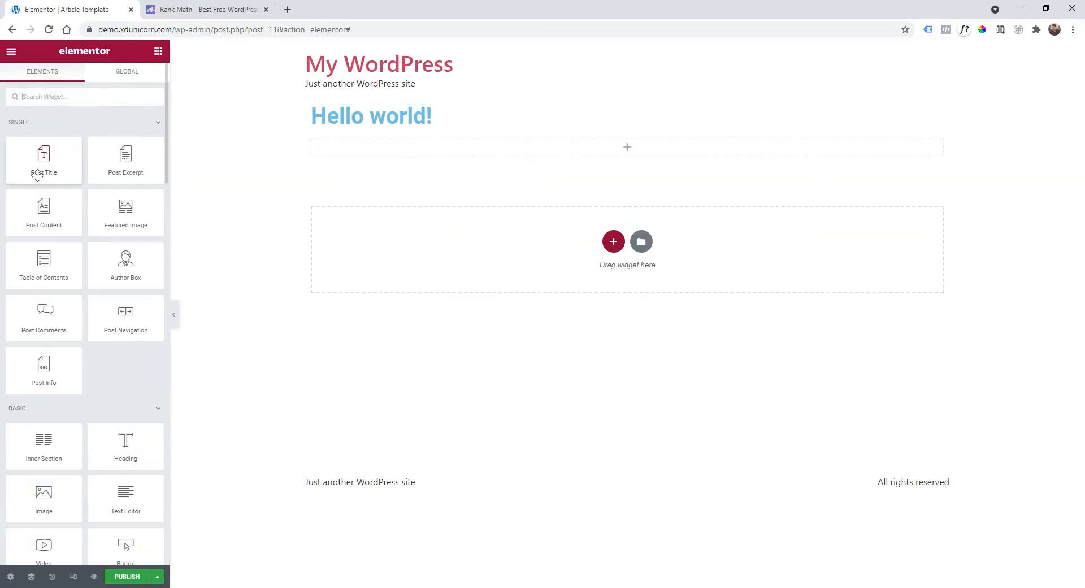
drag(116, 209, 475, 152)
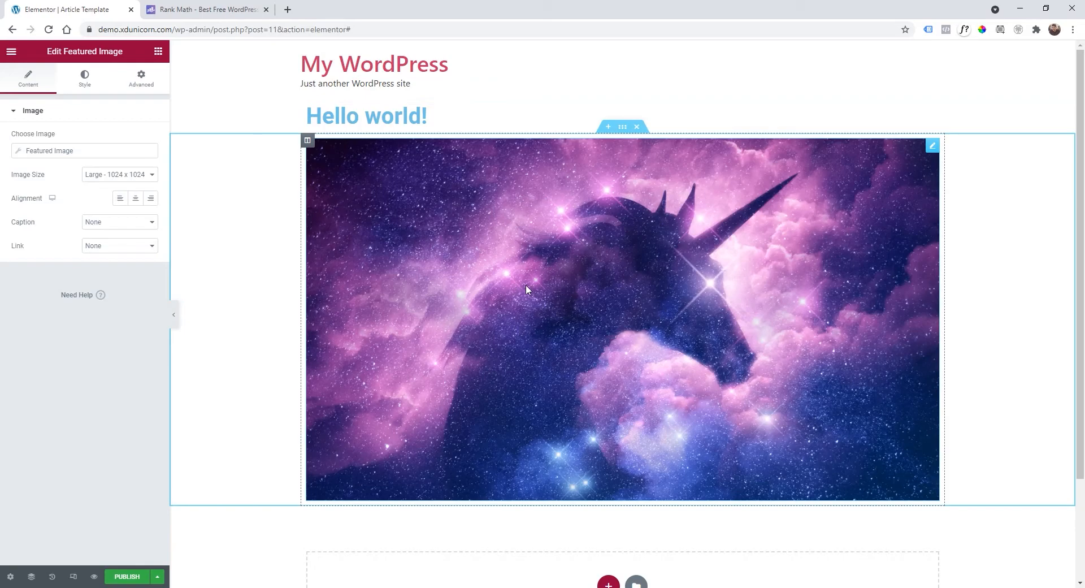
Add a single-column section below the featured image and place the Post Content widget in it.
scroll(534, 280, down, 2)
click(608, 458)
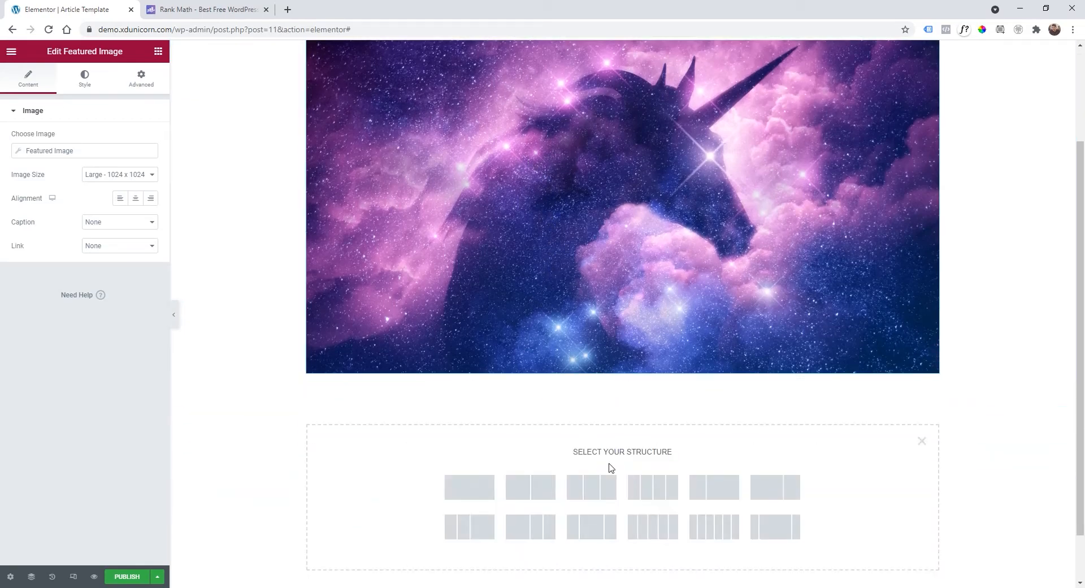
click(474, 486)
click(622, 398)
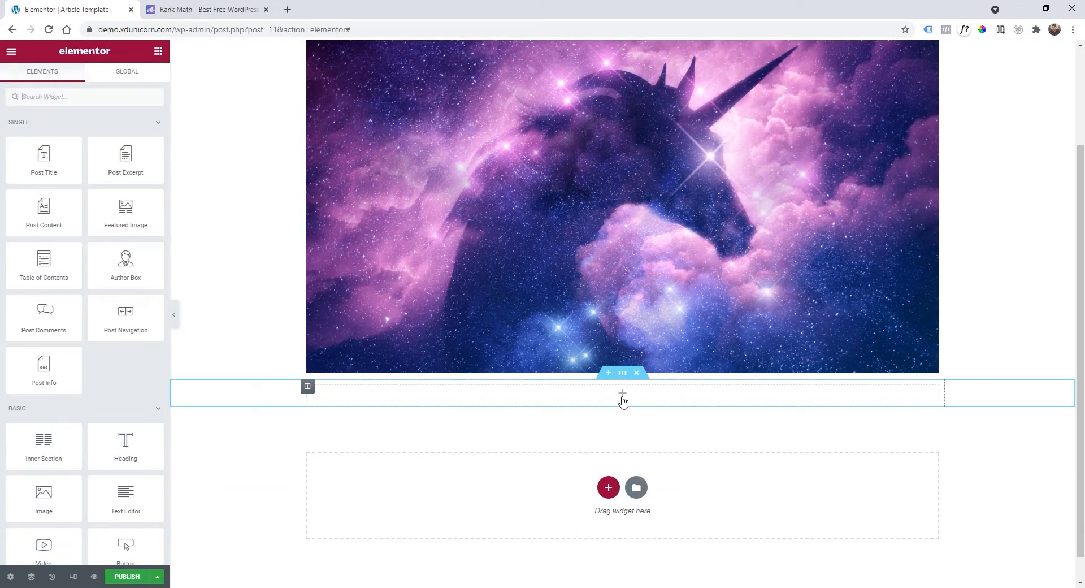
drag(46, 213, 521, 399)
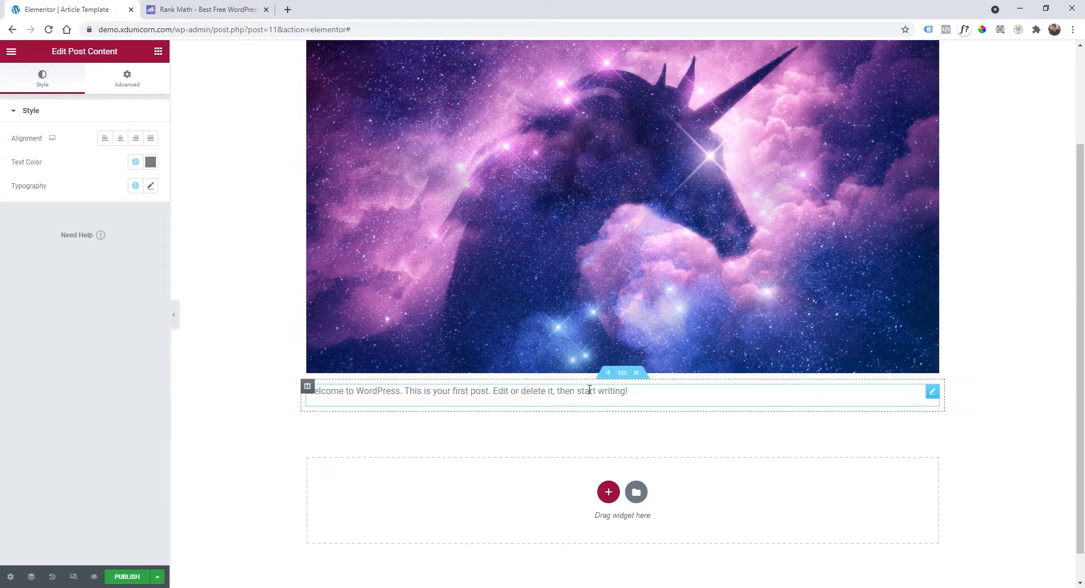
Insert a single-column section above the post title and place a Text Editor widget in it.
scroll(597, 424, up, 3)
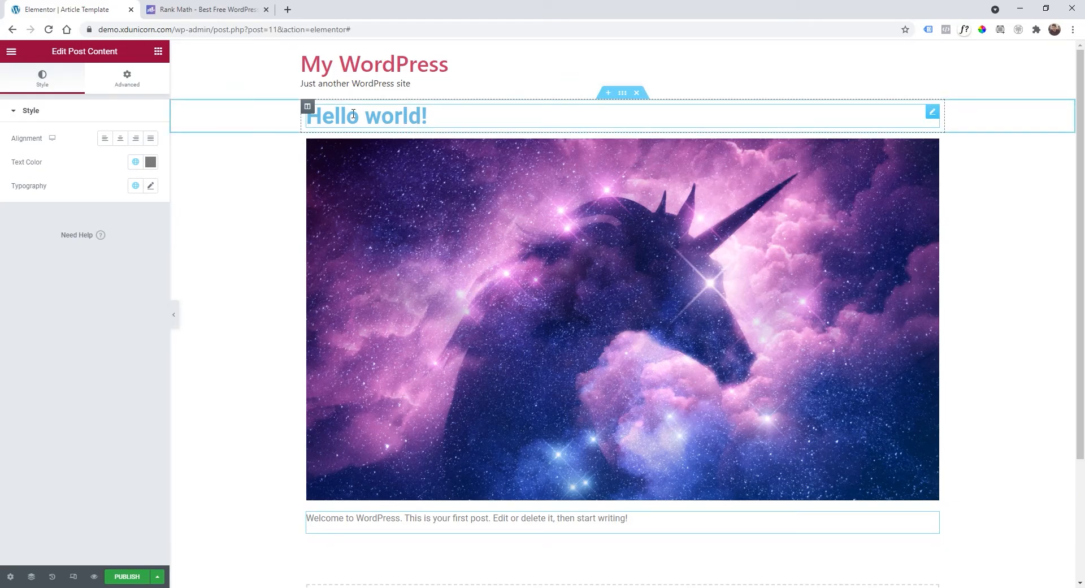
click(608, 96)
click(608, 150)
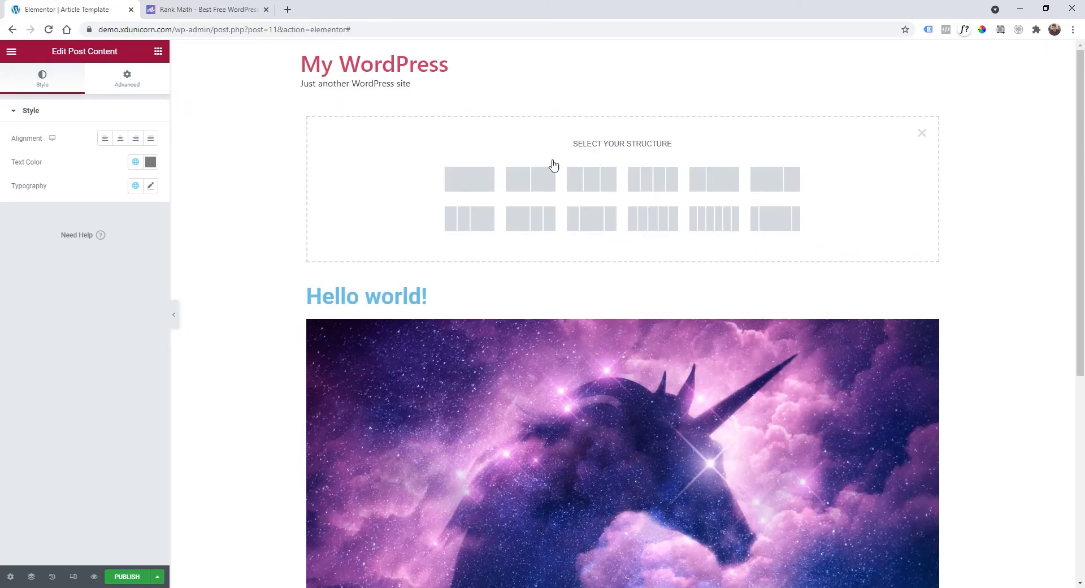
click(470, 180)
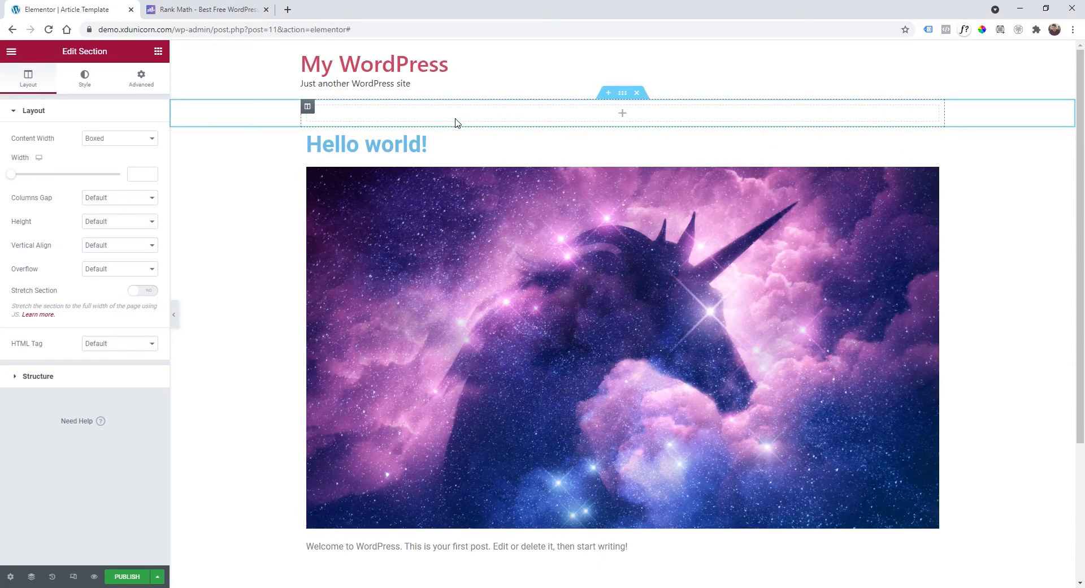
click(623, 116)
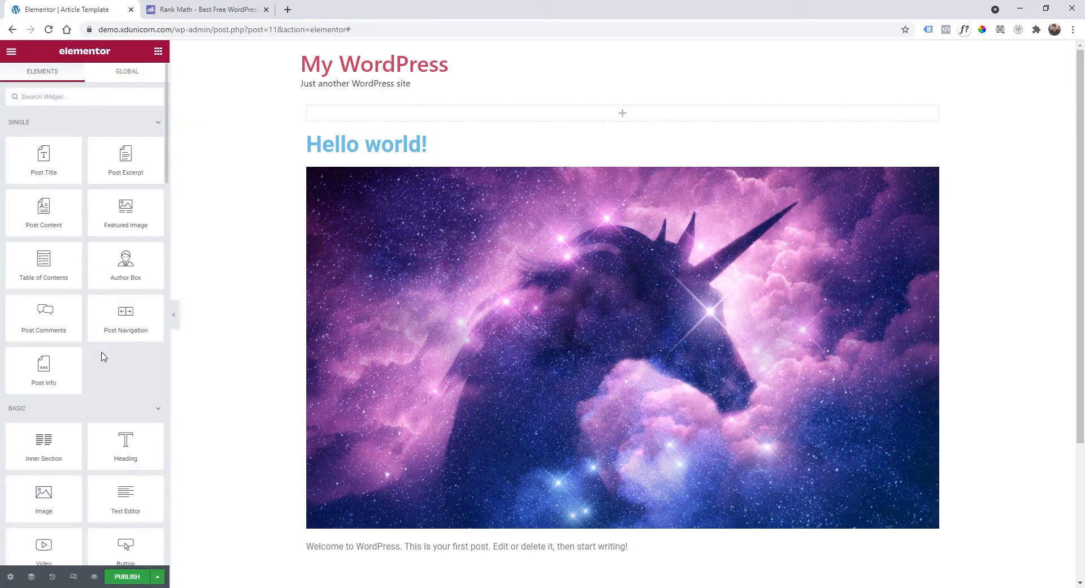
scroll(101, 350, down, 2)
drag(125, 381, 414, 111)
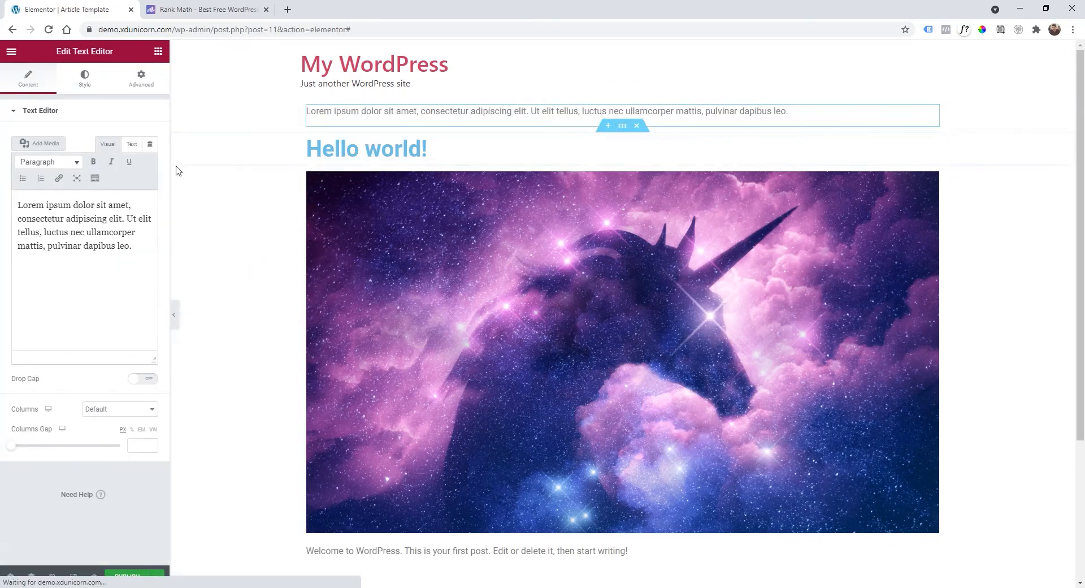
Replace the Text Editor widget's placeholder text with the copied [rank_math_breadcrumb] shortcode and return to the visual view.
click(133, 146)
drag(75, 238, 15, 180)
key(BackSpace)
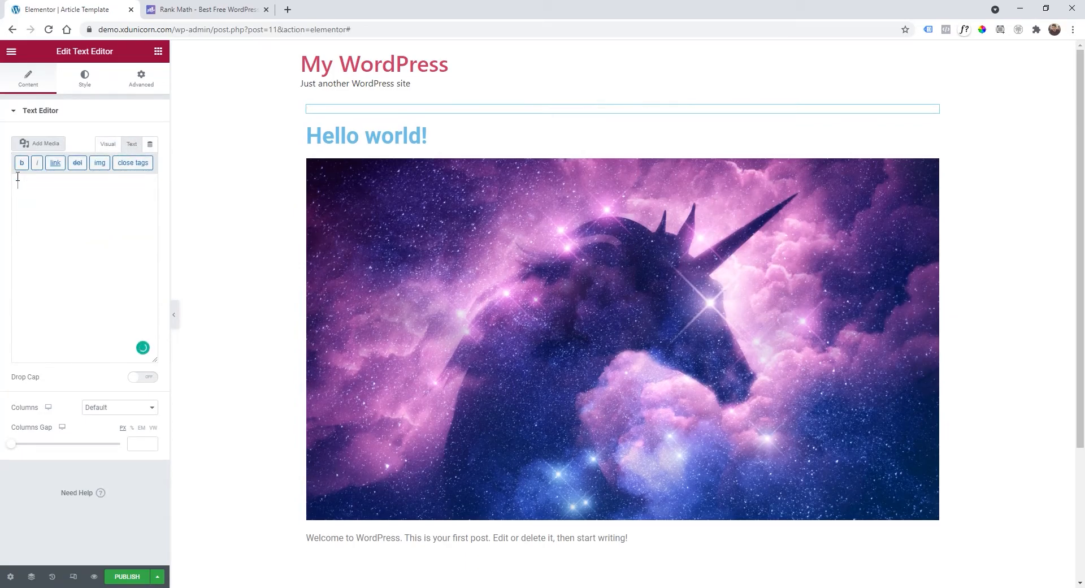
right_click(22, 186)
click(50, 271)
click(108, 146)
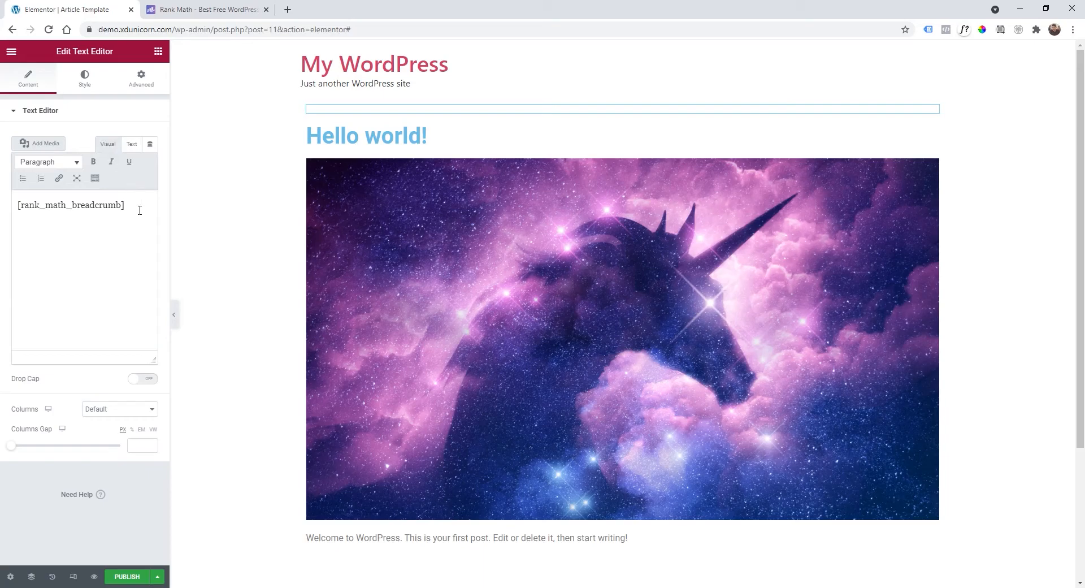
Publish the template with a display condition that includes All Singular.
click(137, 575)
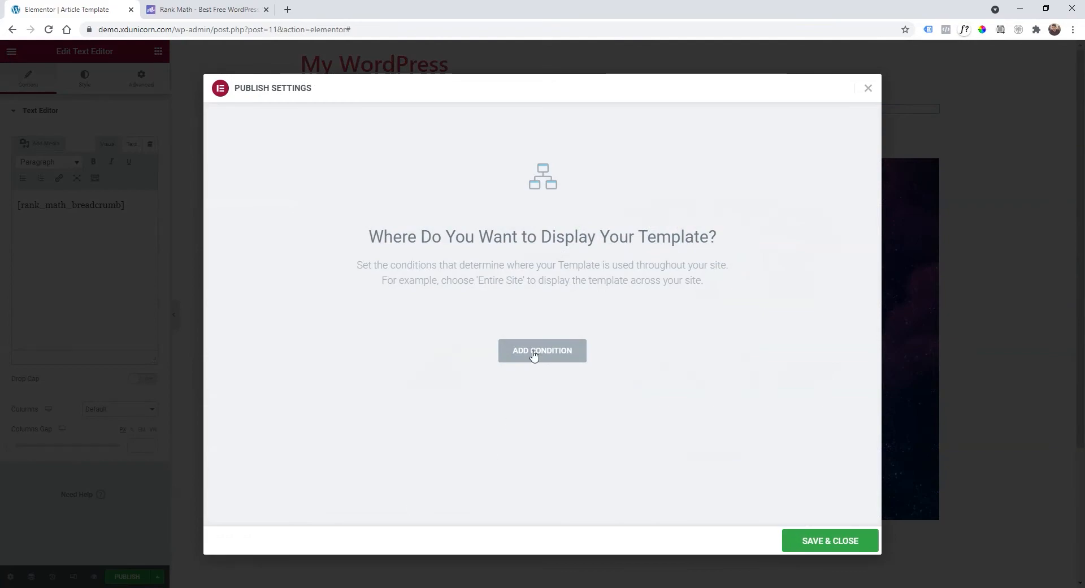
click(534, 355)
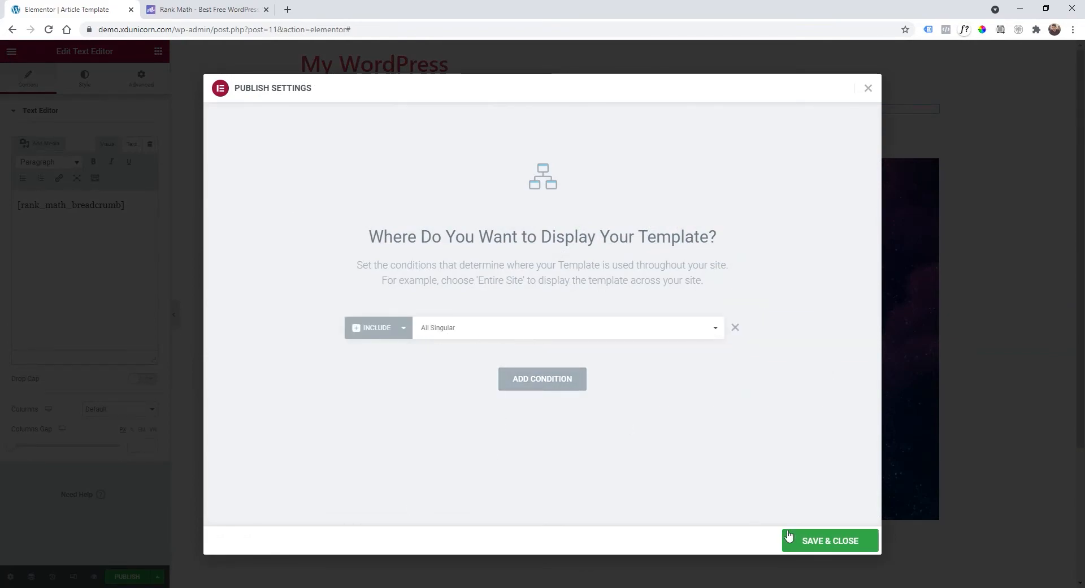
click(814, 541)
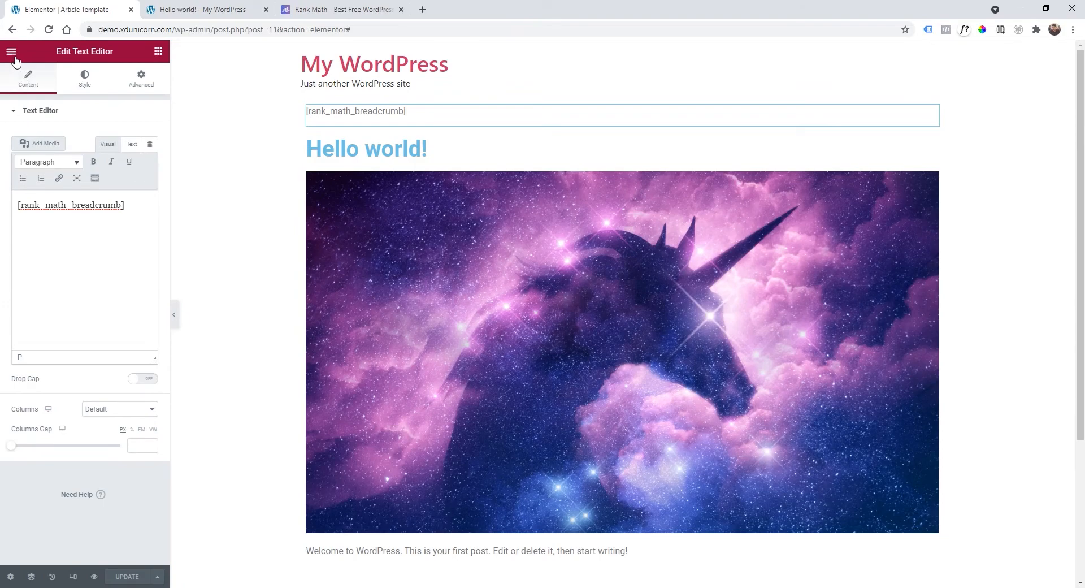
View the template's page on the live site, and reopen the template for editing with Elementor.
click(13, 54)
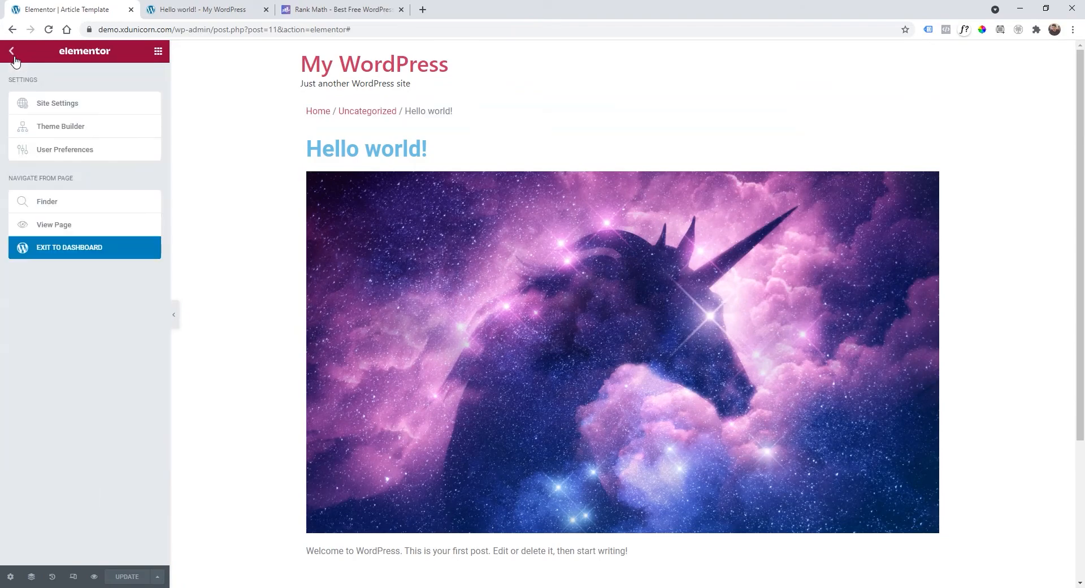
click(60, 229)
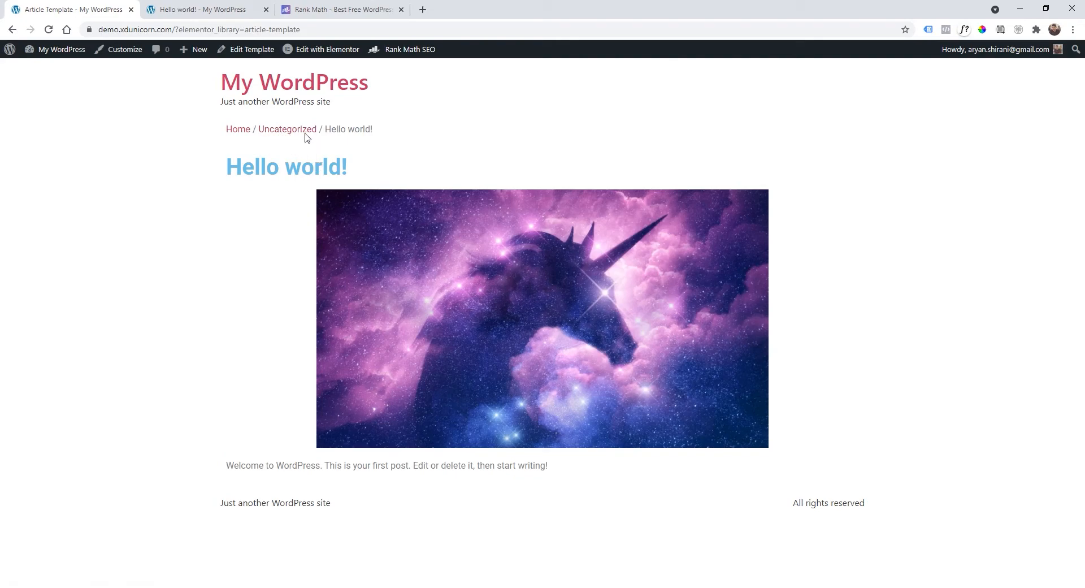
mouse_move(314, 53)
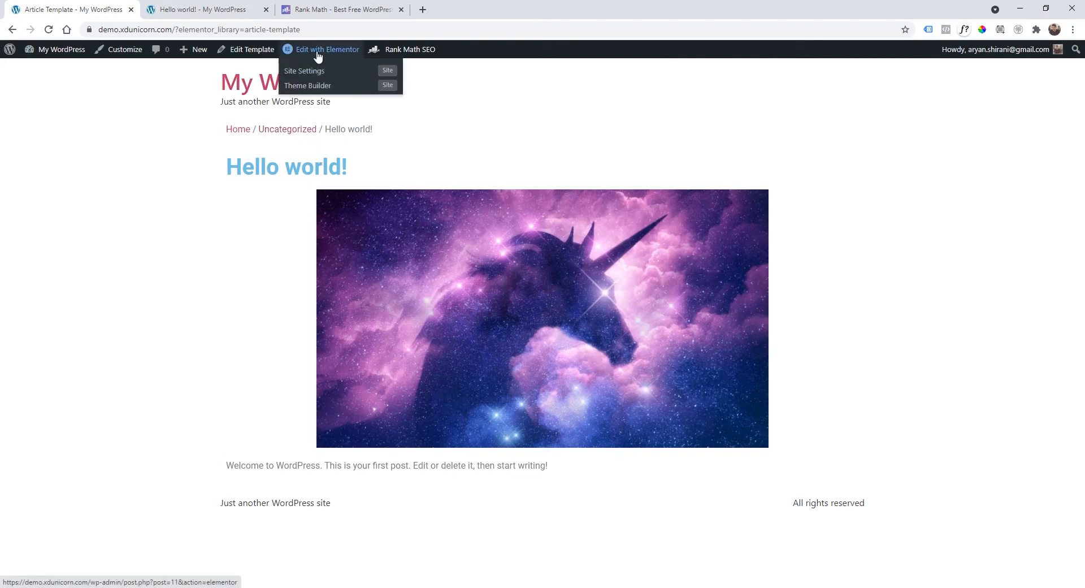
click(315, 52)
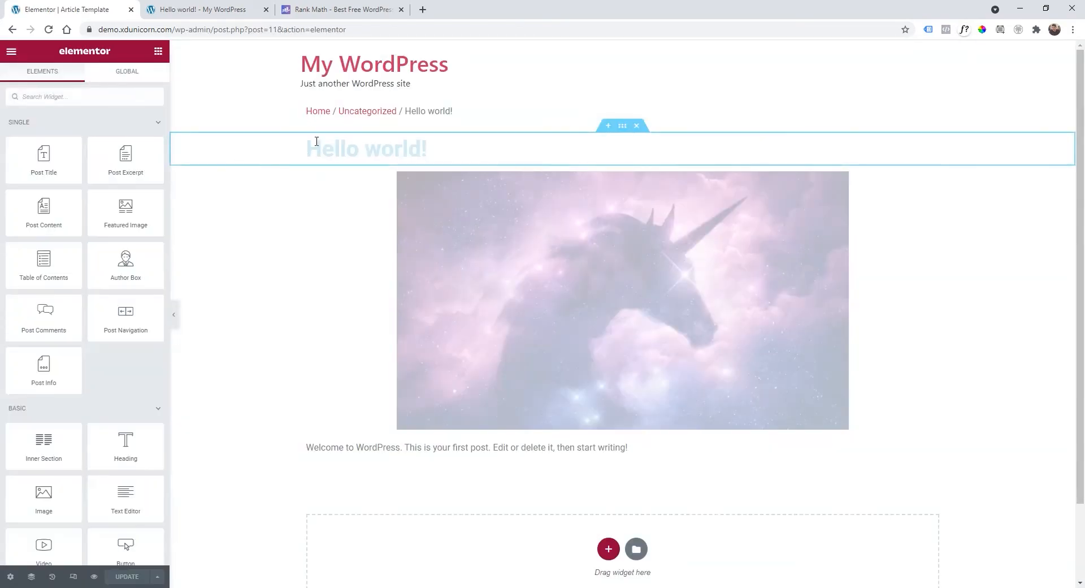
Set the text color of the breadcrumb Text Editor widget above the post title to black, #000000.
click(437, 113)
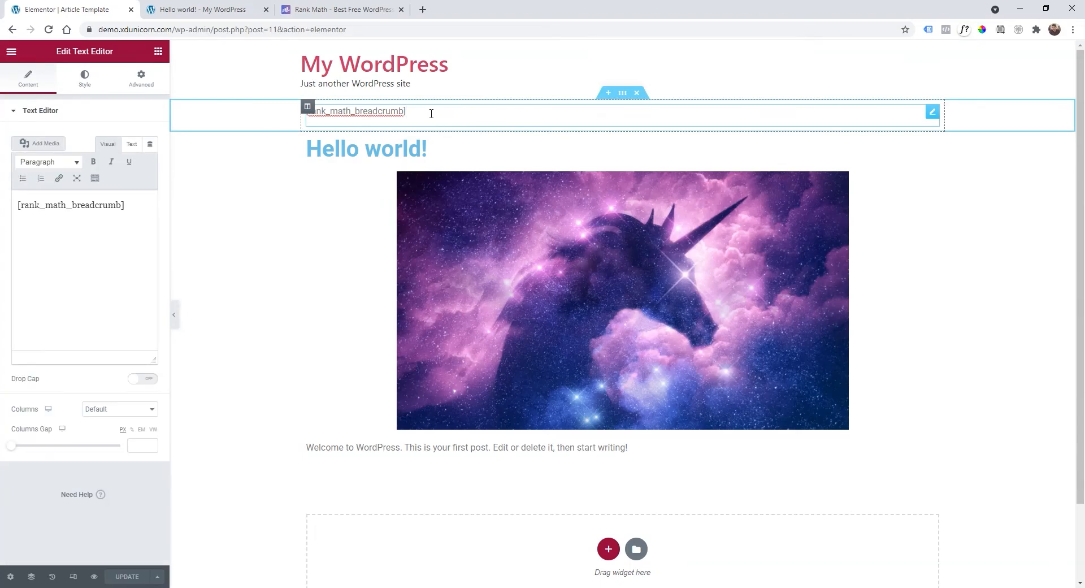
click(85, 79)
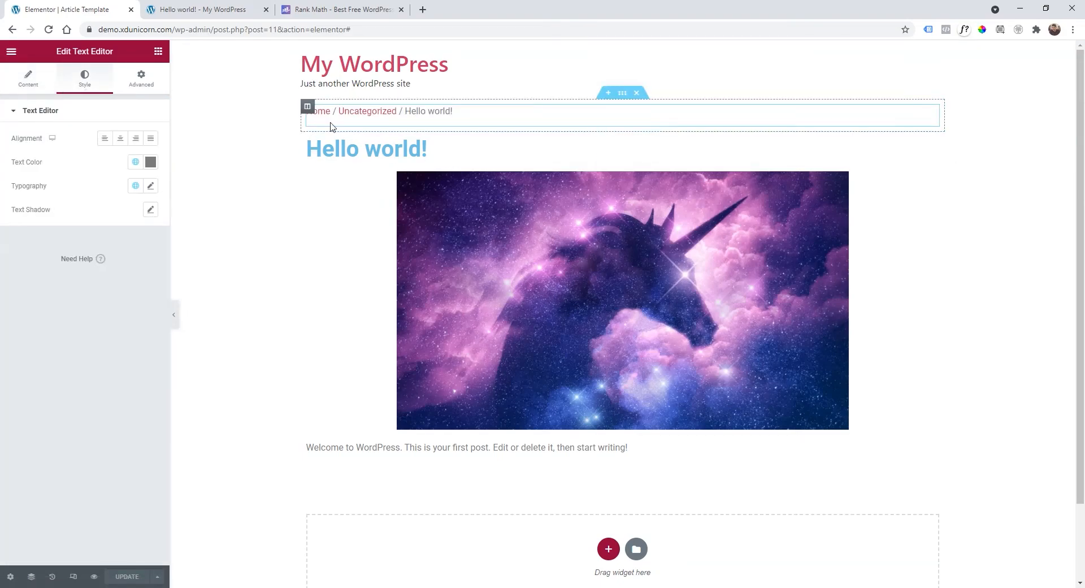
click(149, 163)
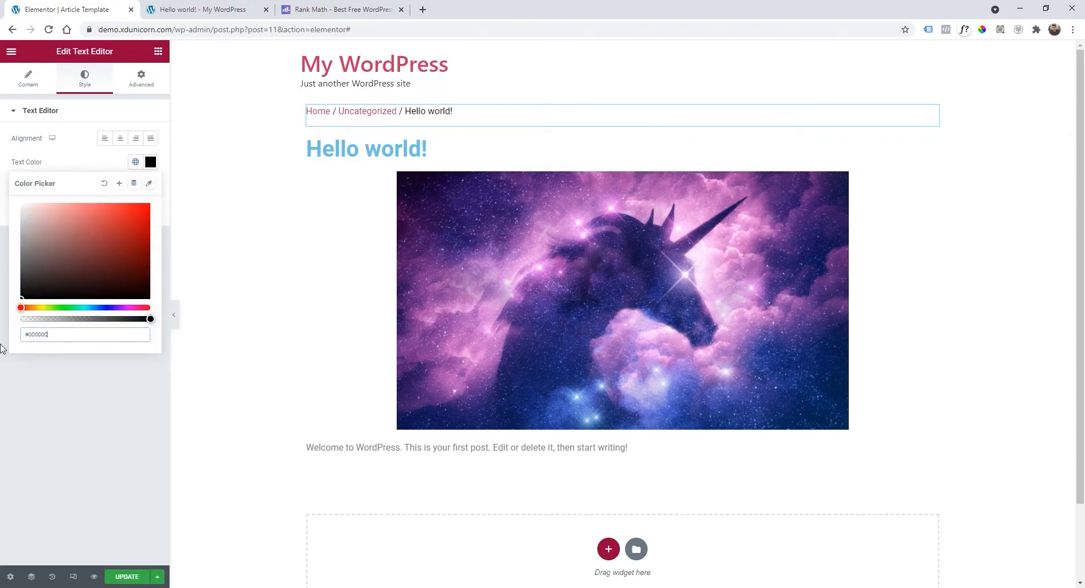
click(99, 166)
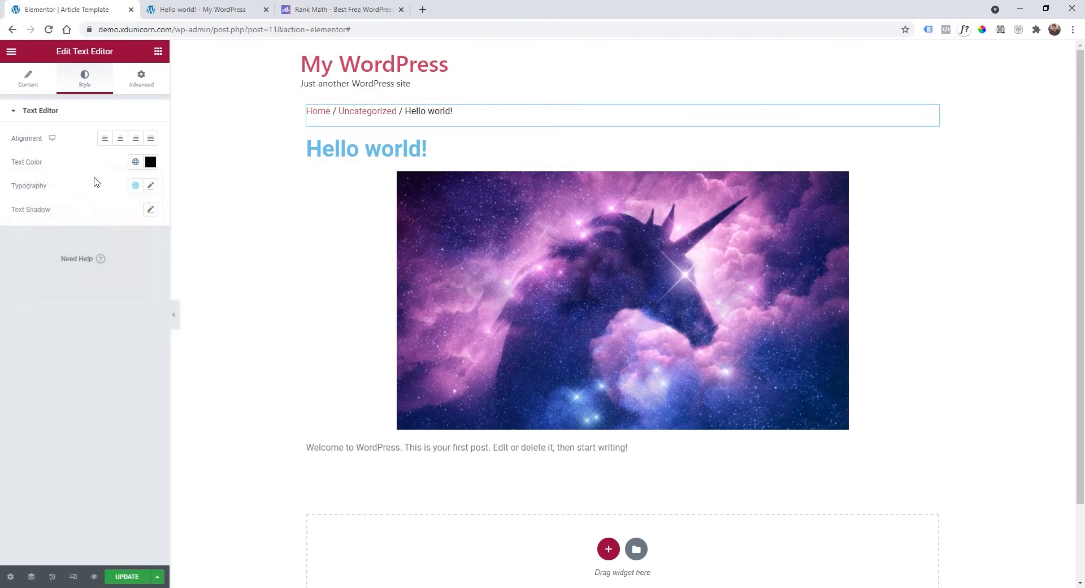
Change the breadcrumb text's font family to Poppins in its typography settings.
click(151, 187)
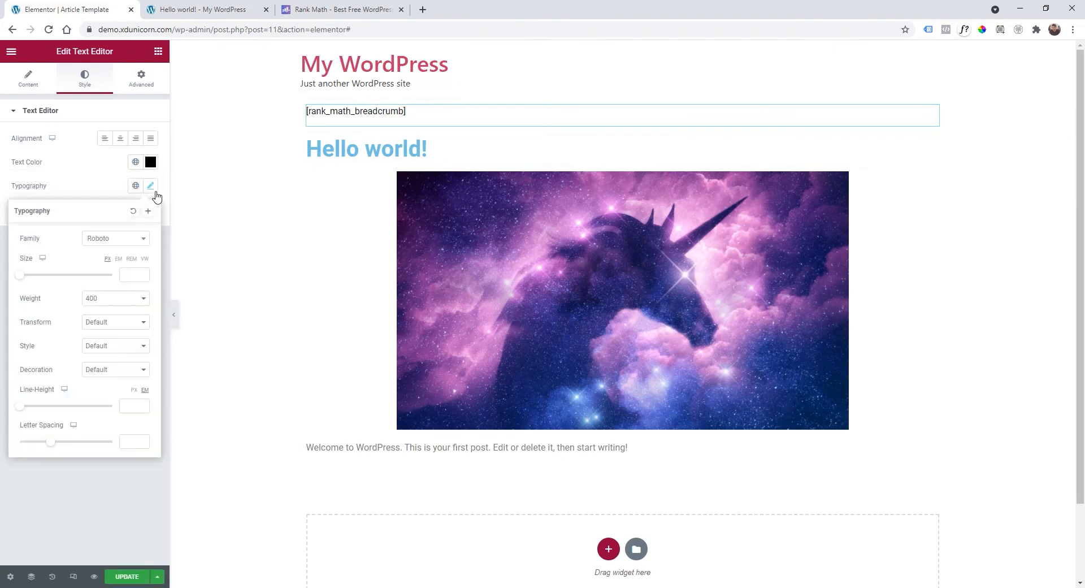
click(129, 245)
text(popp)
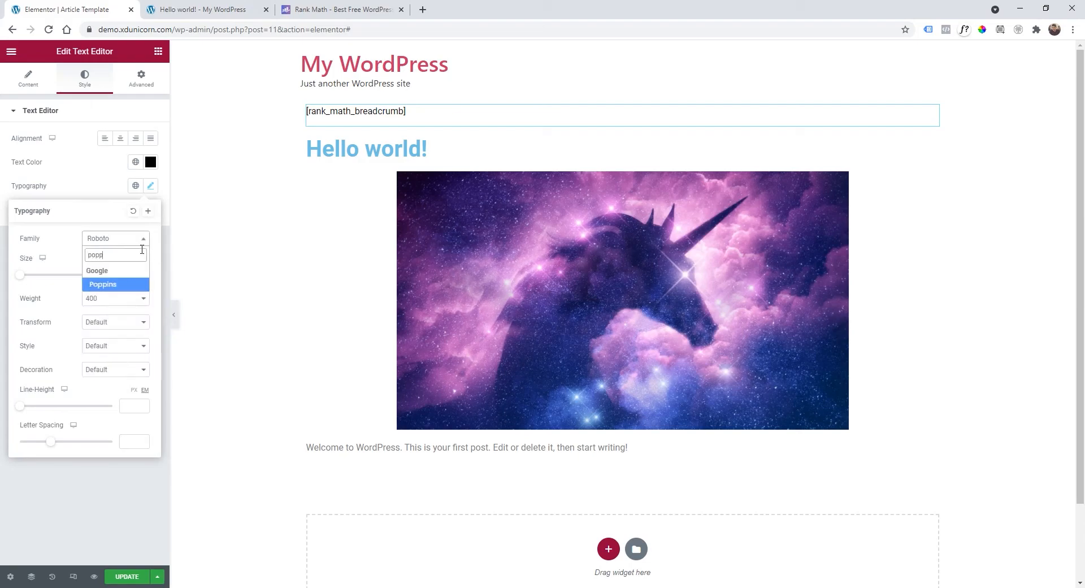
key(Return)
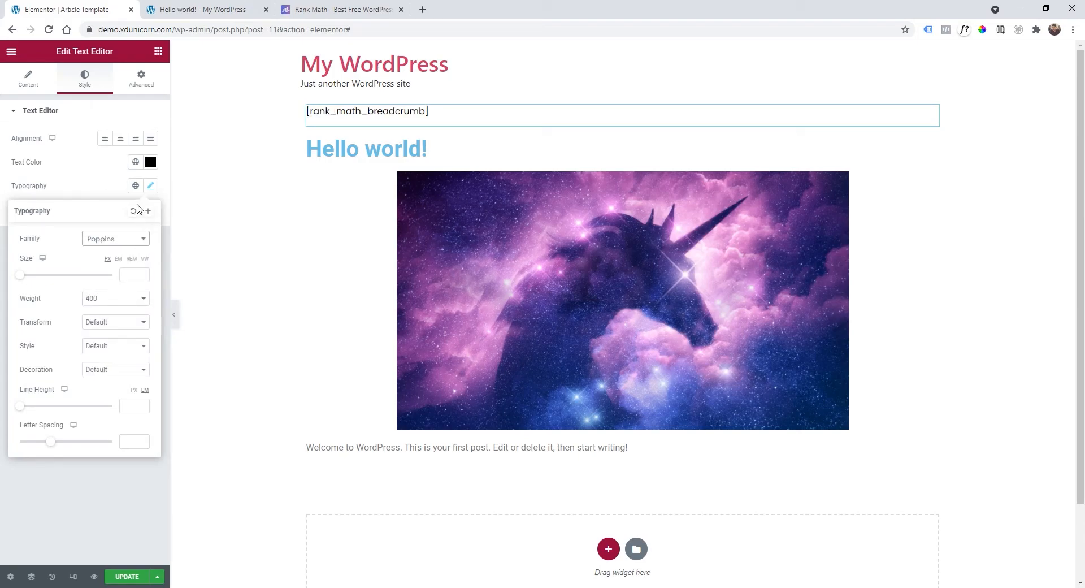
Set the breadcrumb typography to weight 600 with the Uppercase transform.
click(150, 188)
click(151, 189)
click(134, 300)
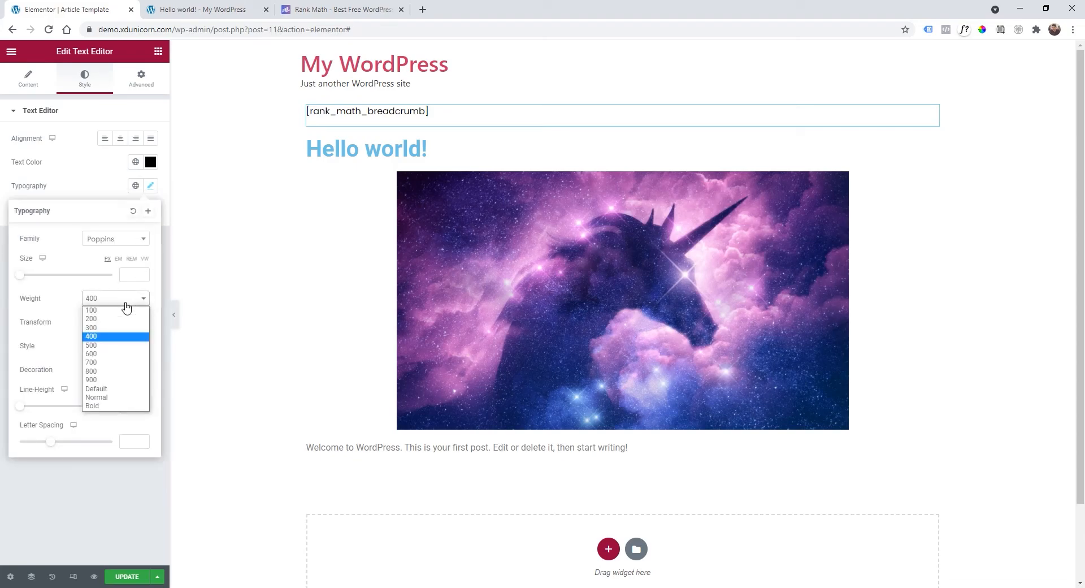
click(132, 354)
click(108, 325)
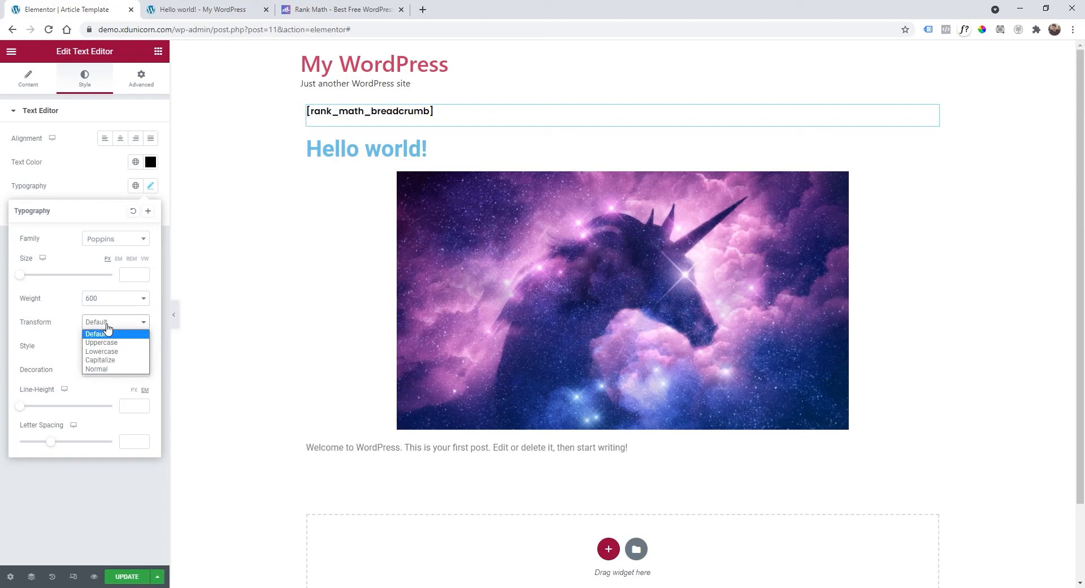
click(104, 343)
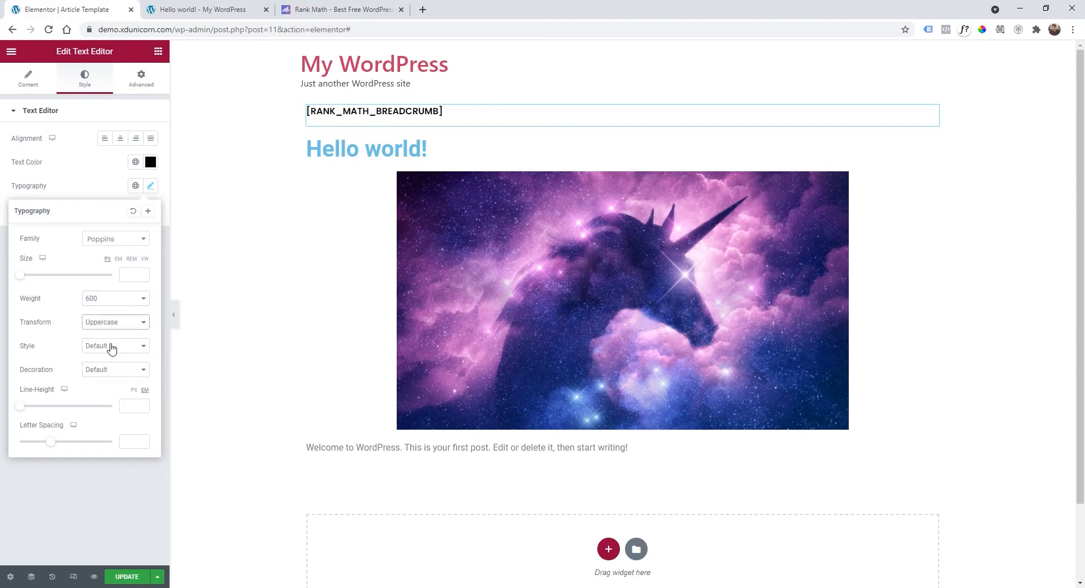
Update the template and view its page on the live site.
click(128, 576)
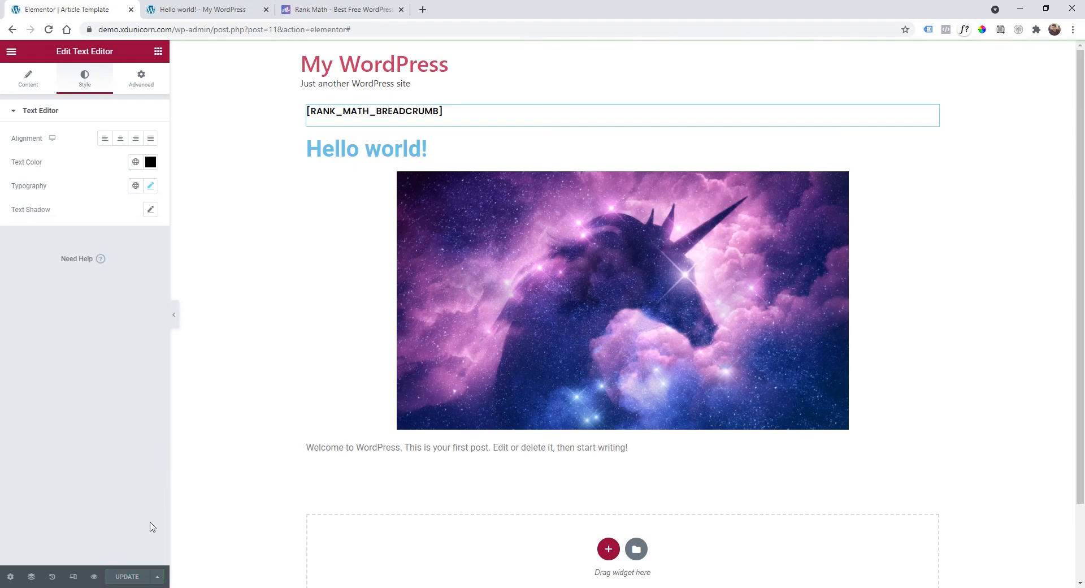
click(11, 52)
click(56, 224)
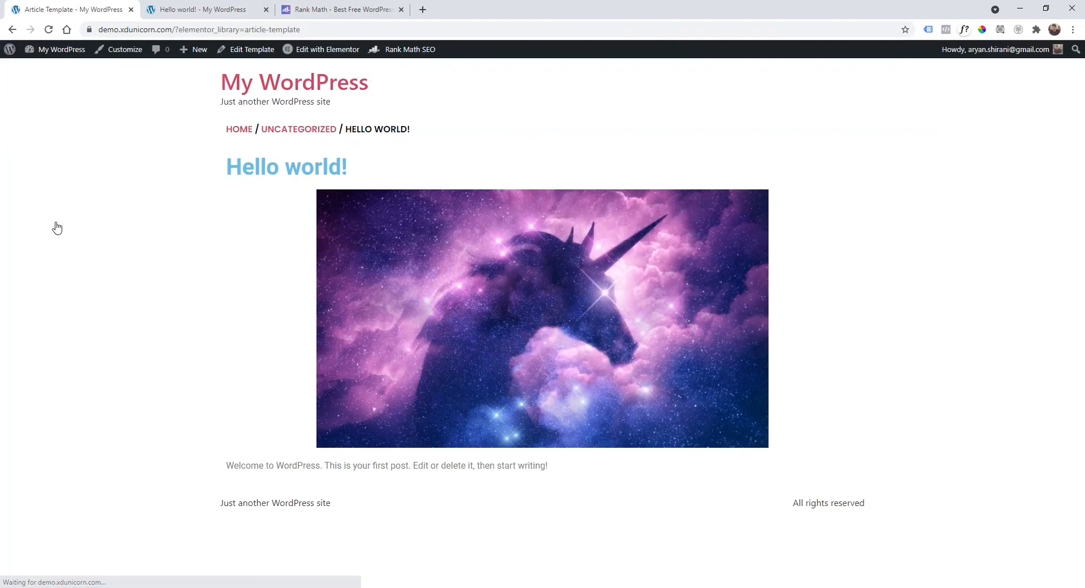